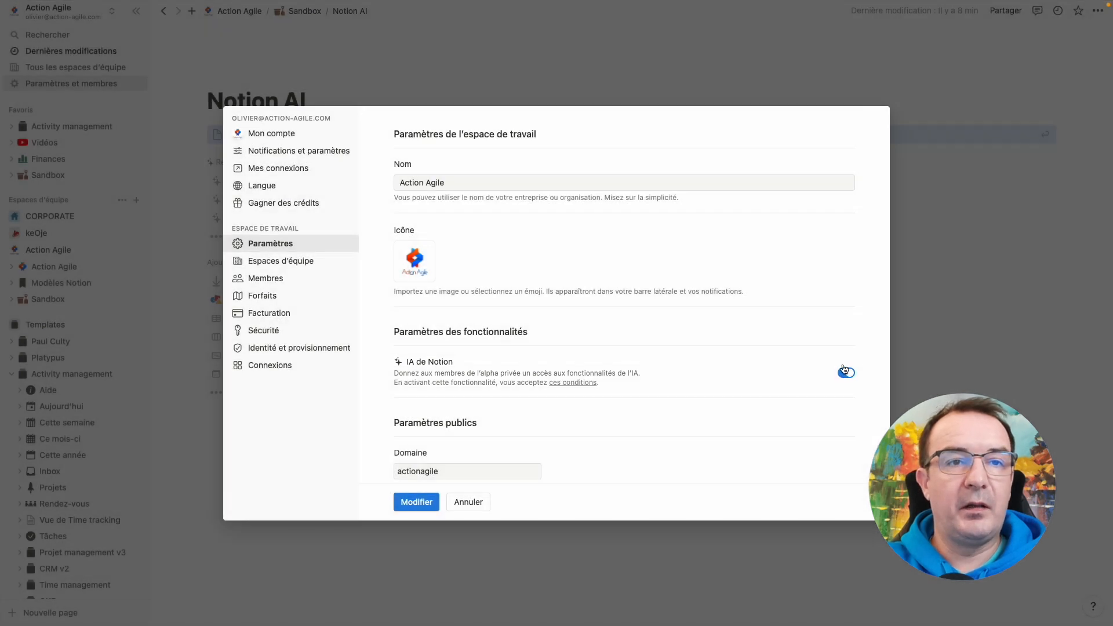
- Leave the workspace settings, generate a M'aider à écrire draft from "Article sur la théorie des contraintes", and discard it
click(713, 74)
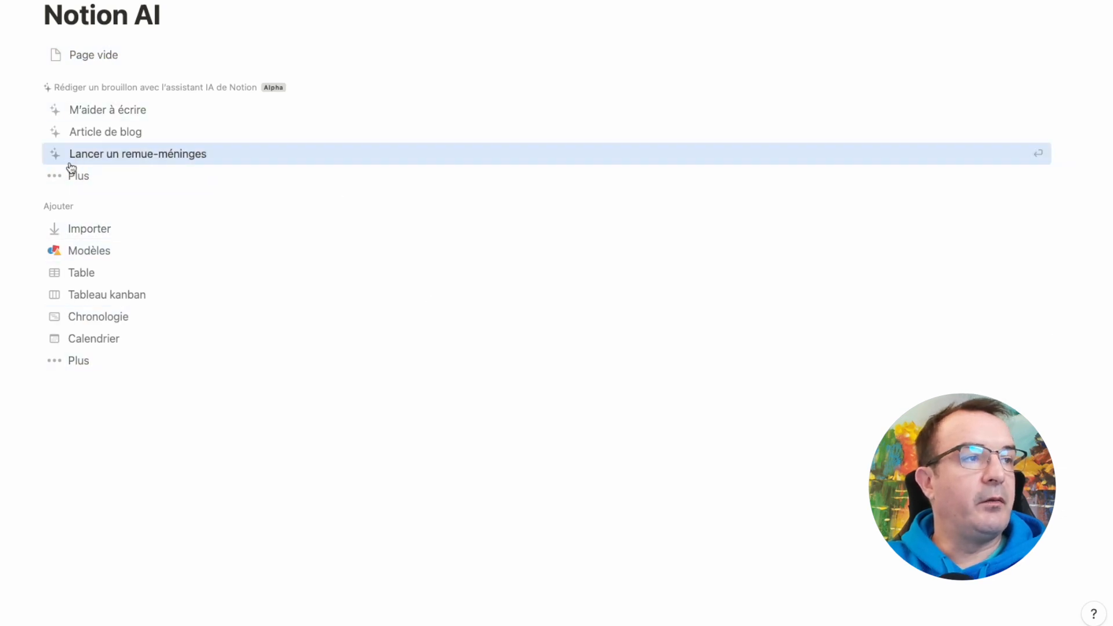
click(74, 176)
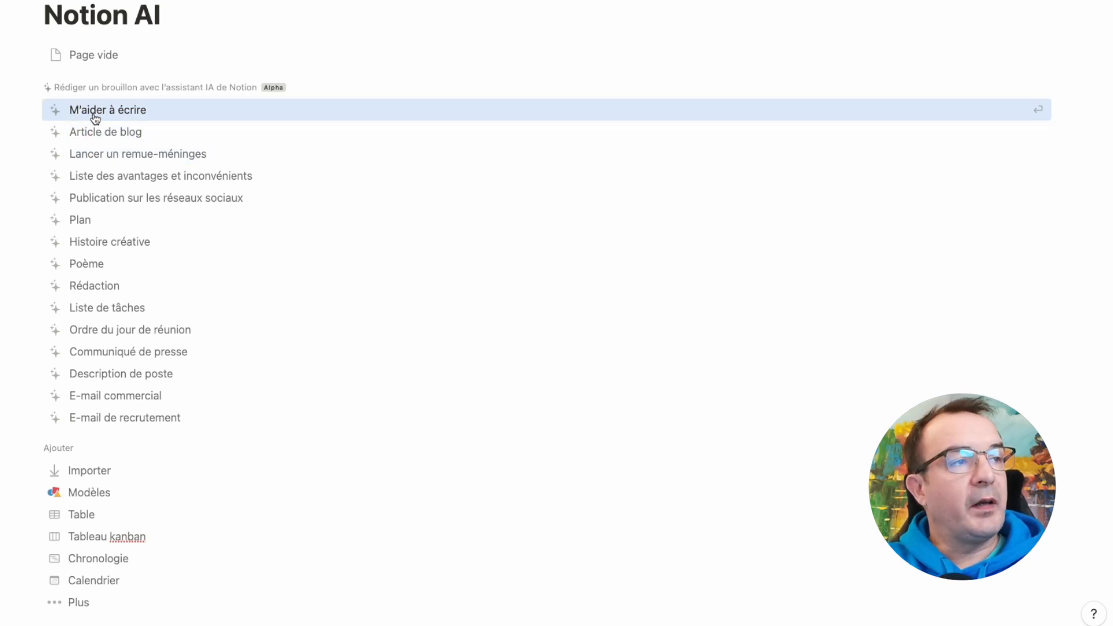
click(121, 110)
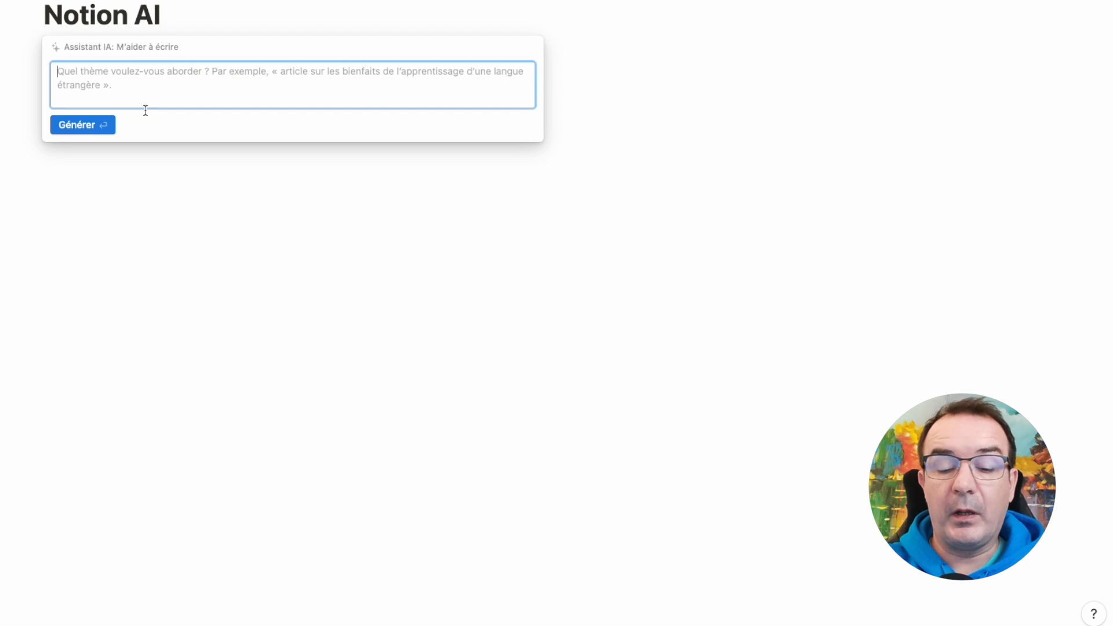
text(Article sur la théorie des contraintes)
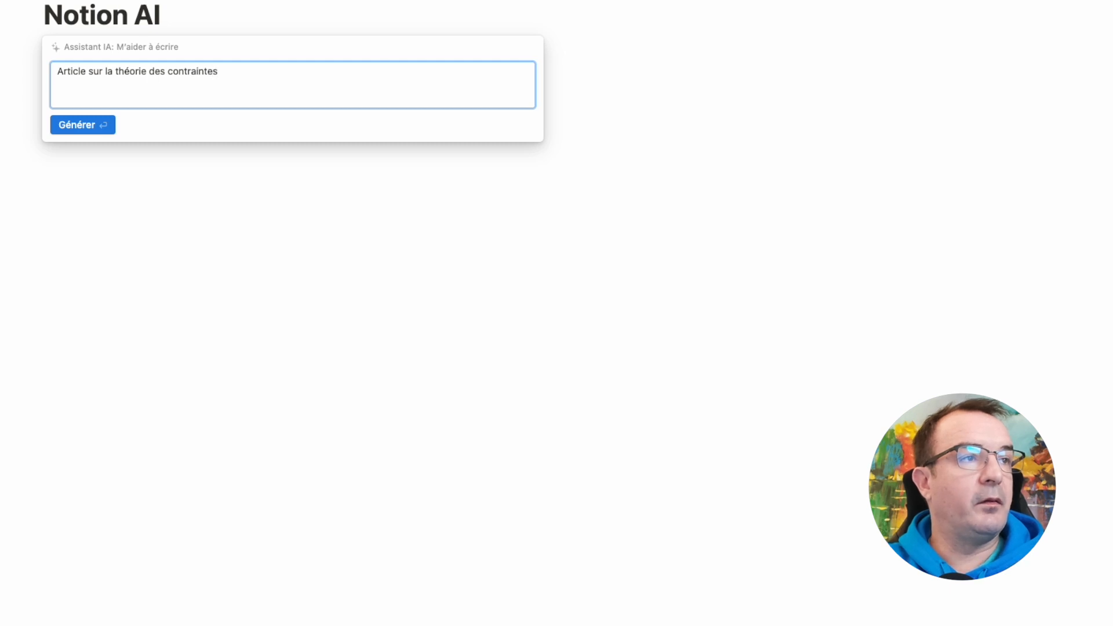
click(105, 127)
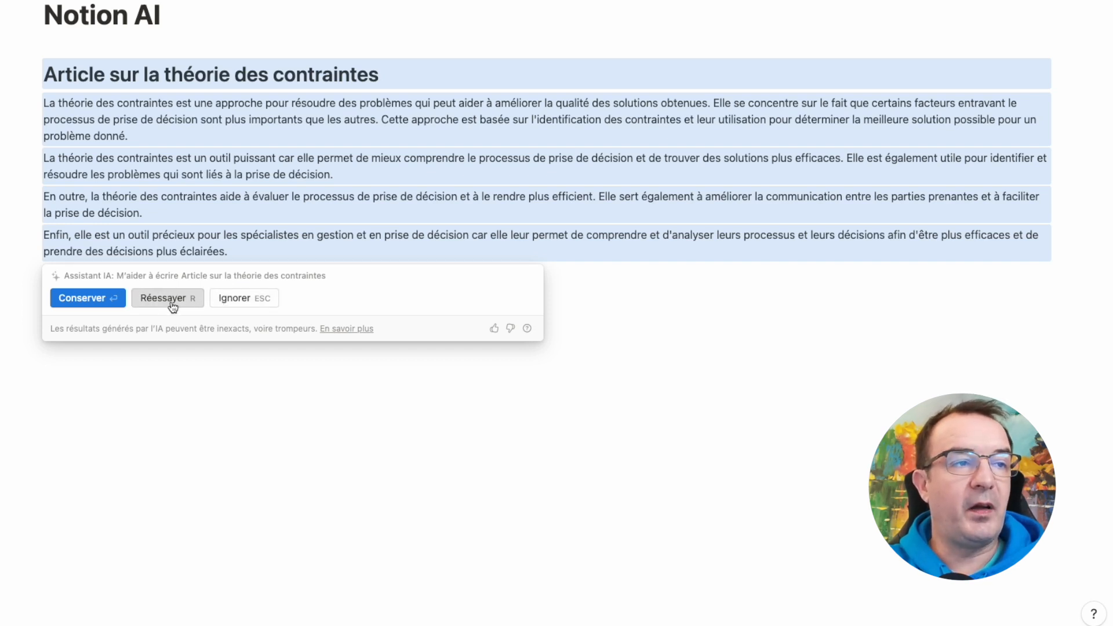
click(240, 300)
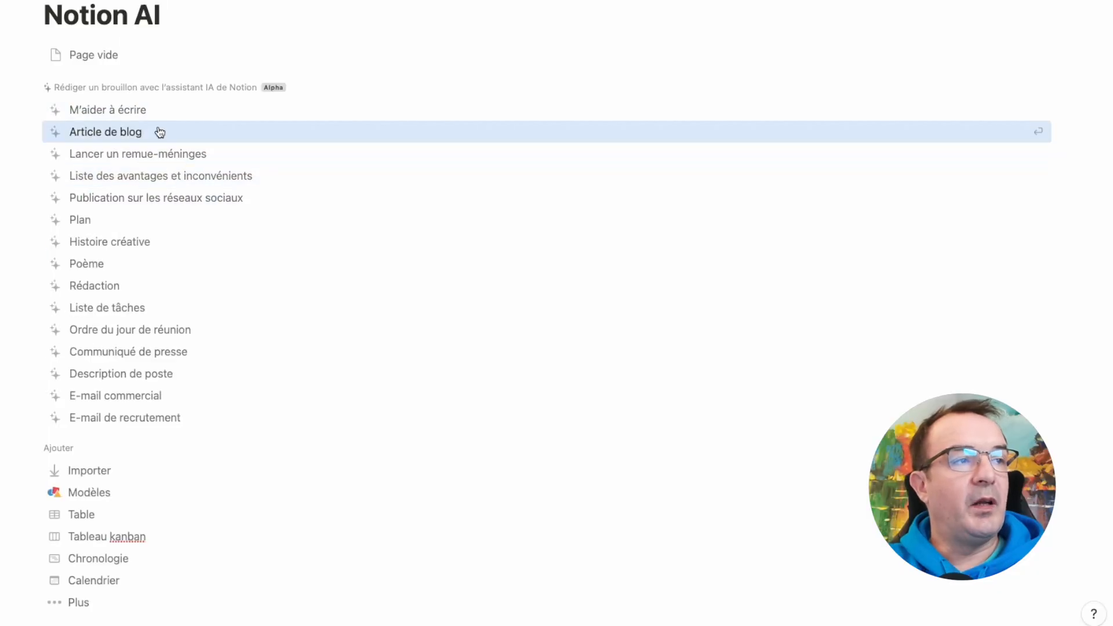
- Generate an AI blog article (Article de blog) on the theme "La théorie des contraintes" and keep it in the page
click(102, 135)
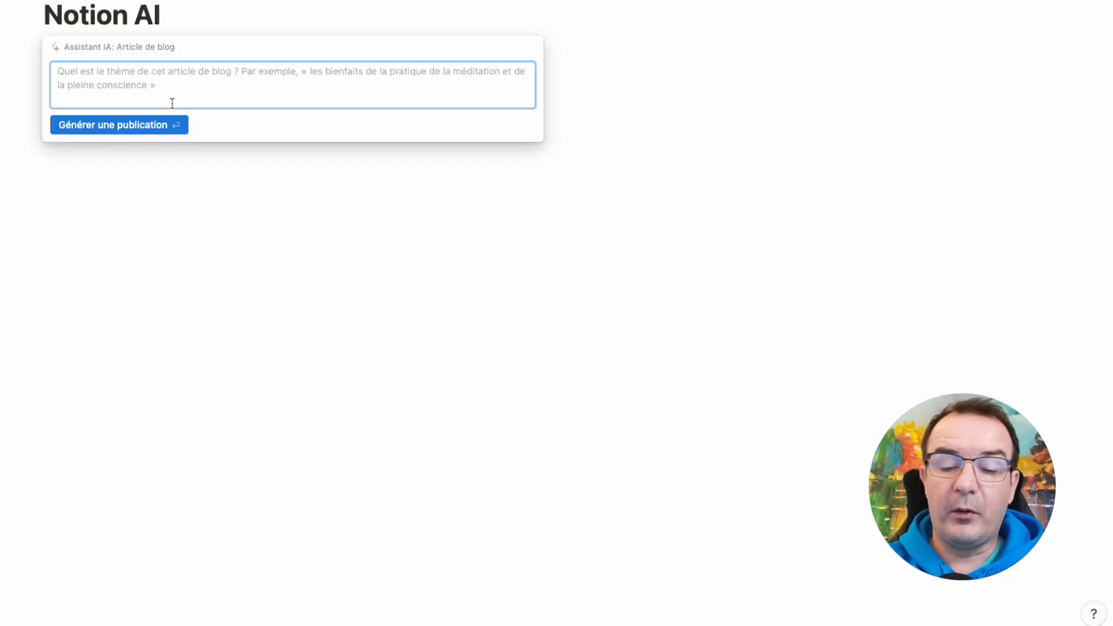
text(La théorie des co)
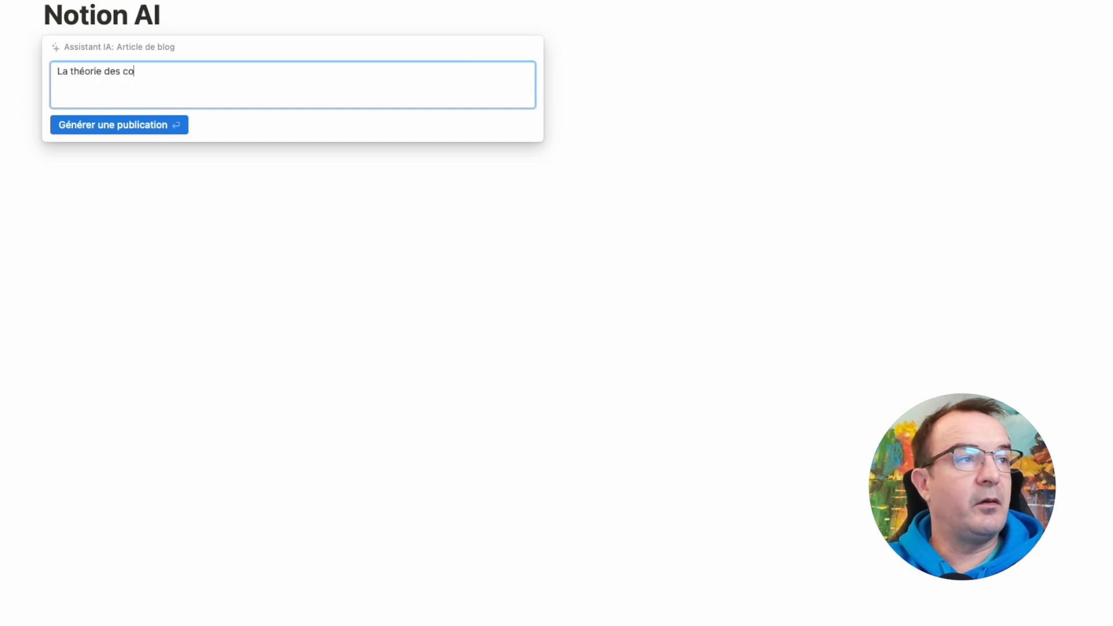
text(ntraintes)
click(174, 129)
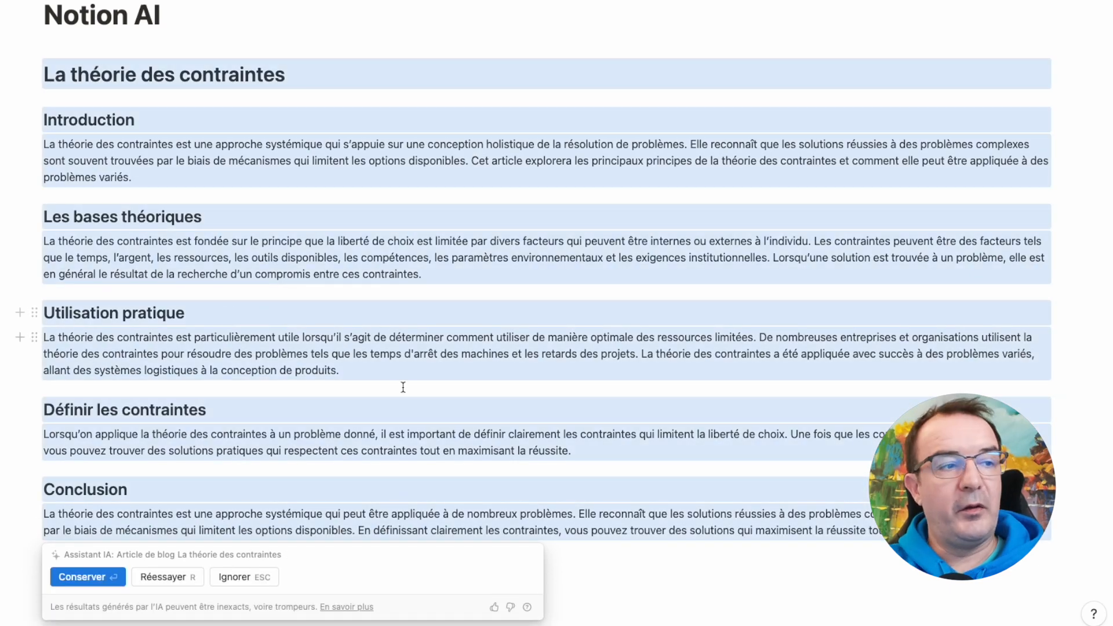
key(Return)
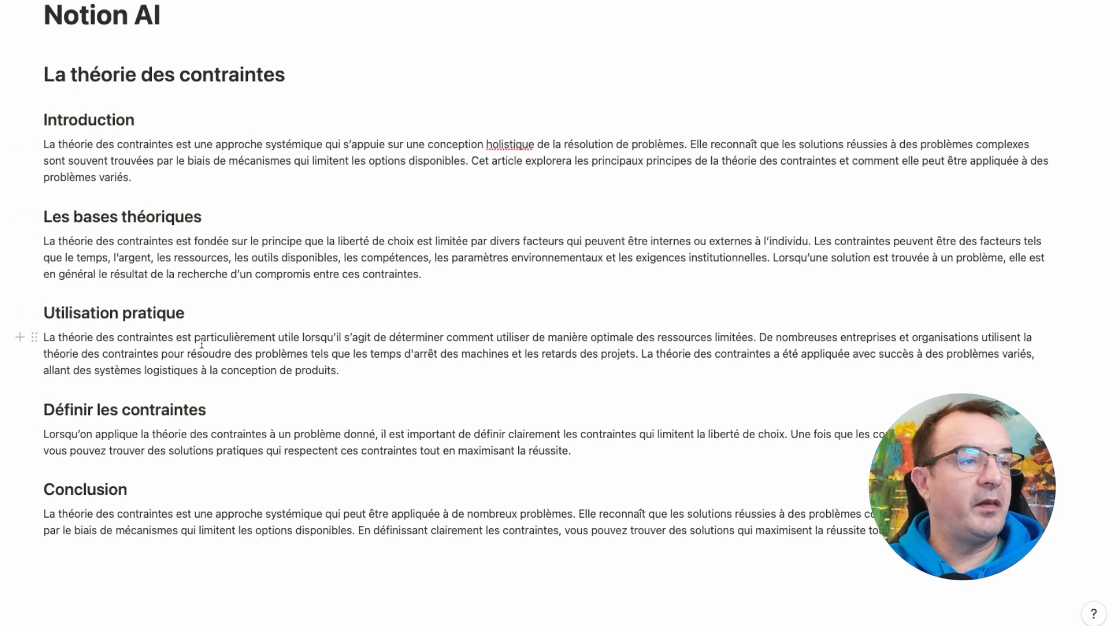
- Lengthen the paragraph under "Utilisation pratique" with the AI option Rallonger and replace the original text with the result
drag(48, 335, 344, 371)
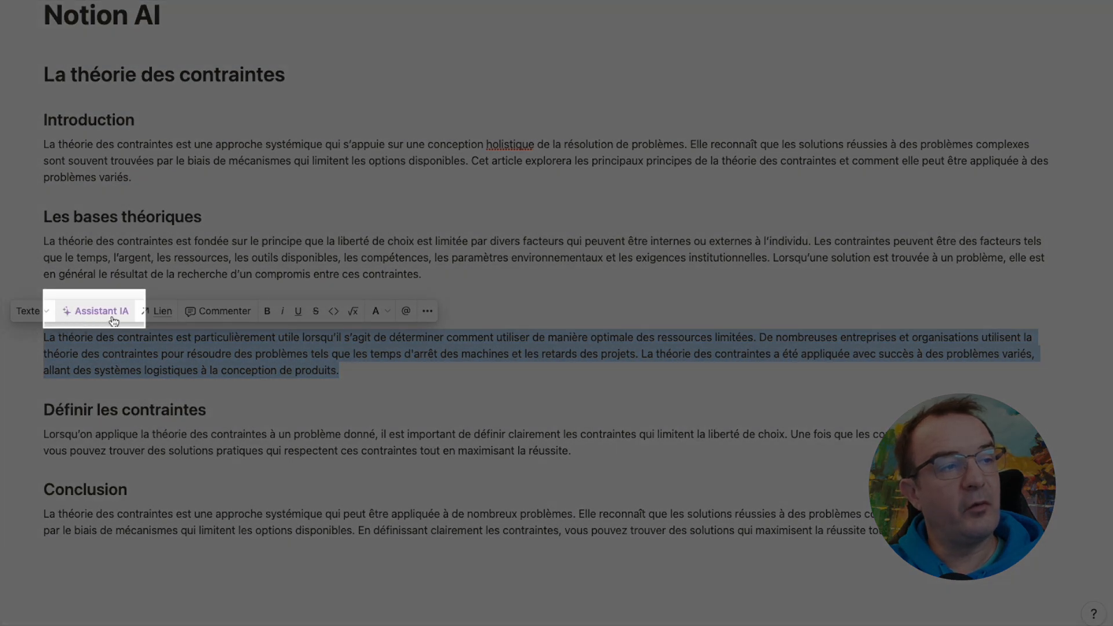
click(114, 315)
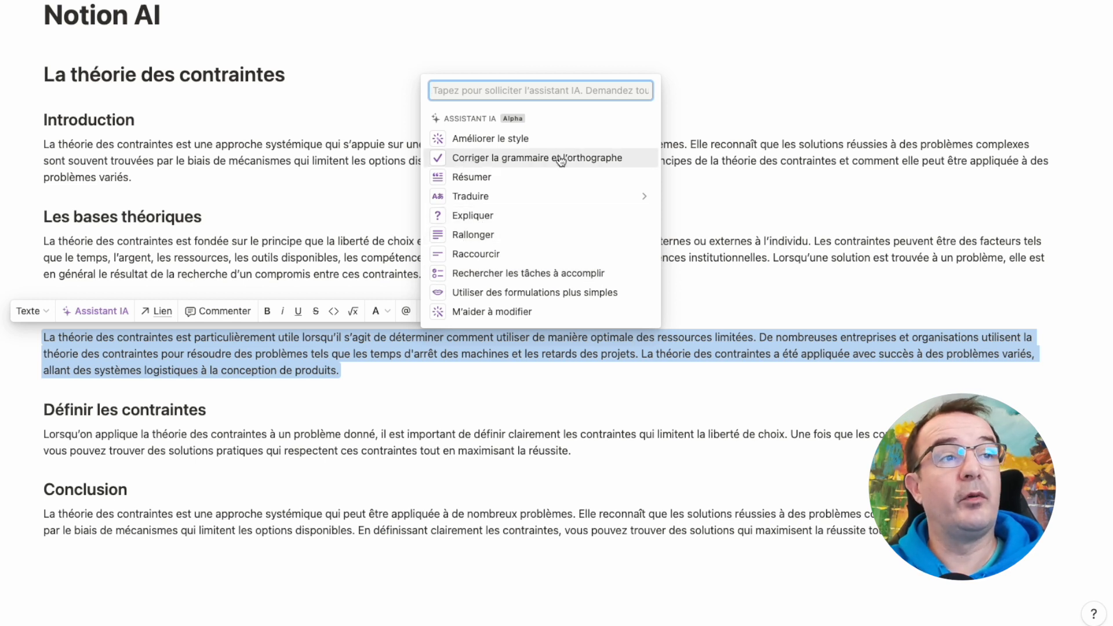
click(470, 235)
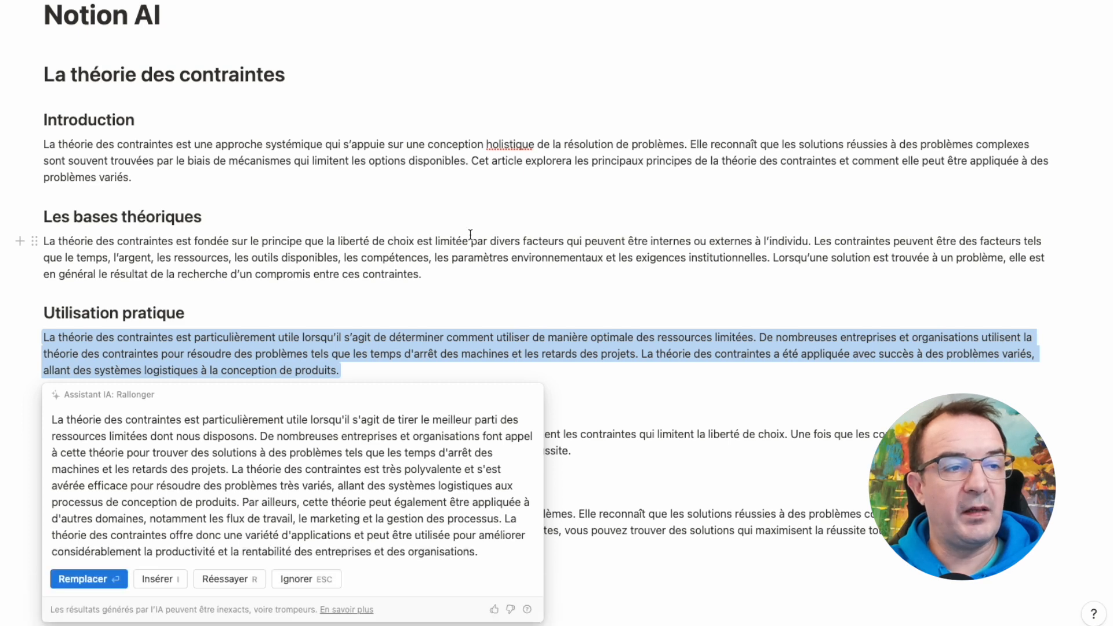
click(95, 580)
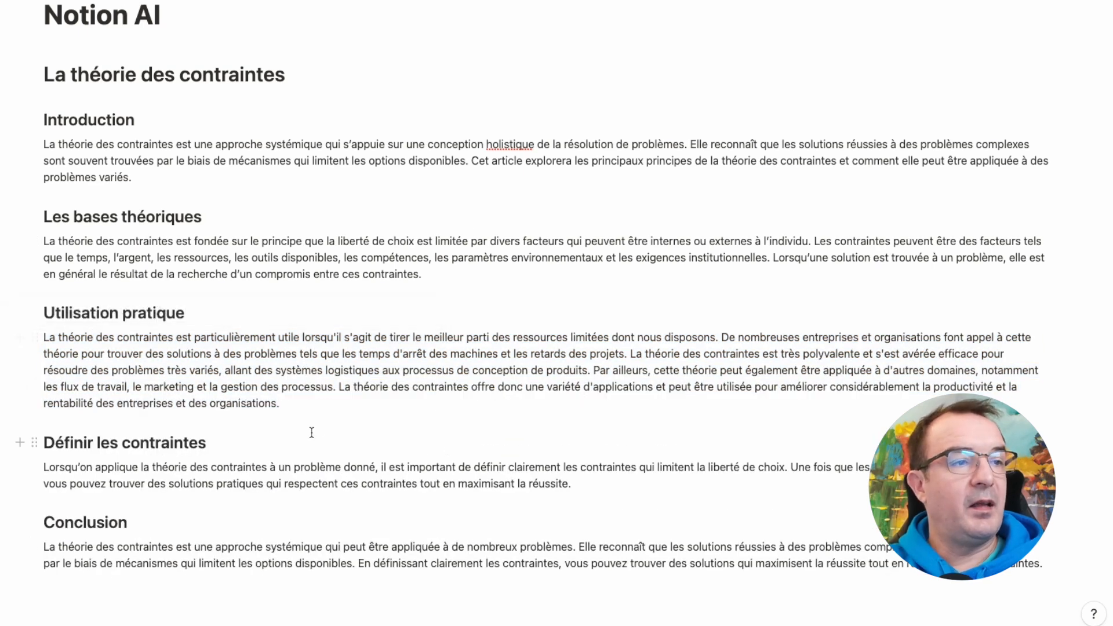
- Extract the action items from the "Utilisation pratique" paragraph with Rechercher les tâches à accomplir and insert them below it
drag(49, 337, 286, 406)
click(119, 311)
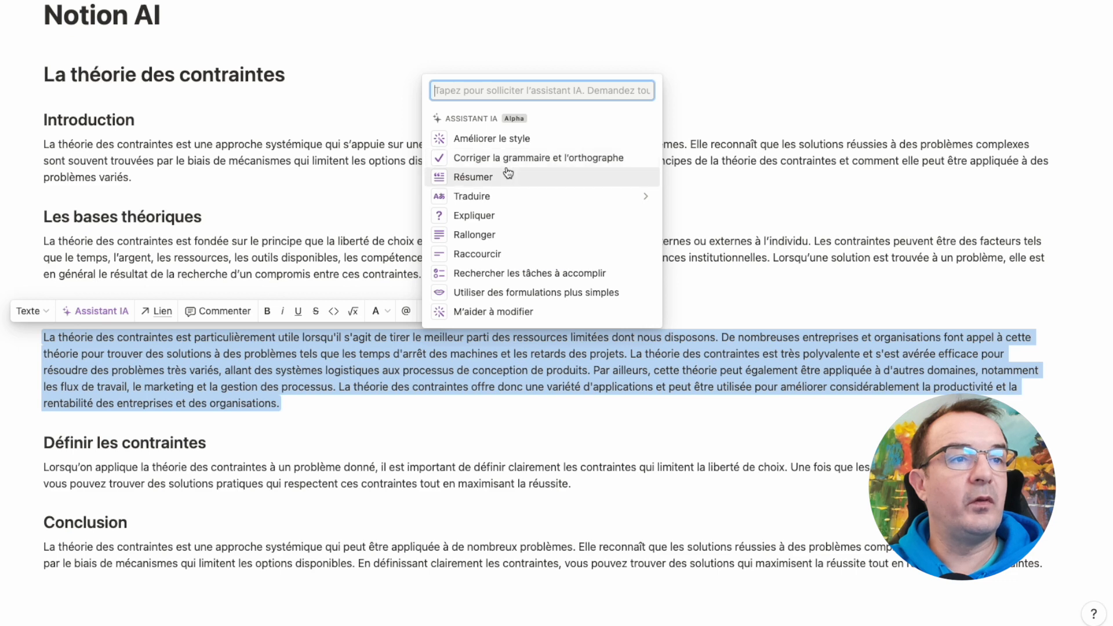
click(480, 274)
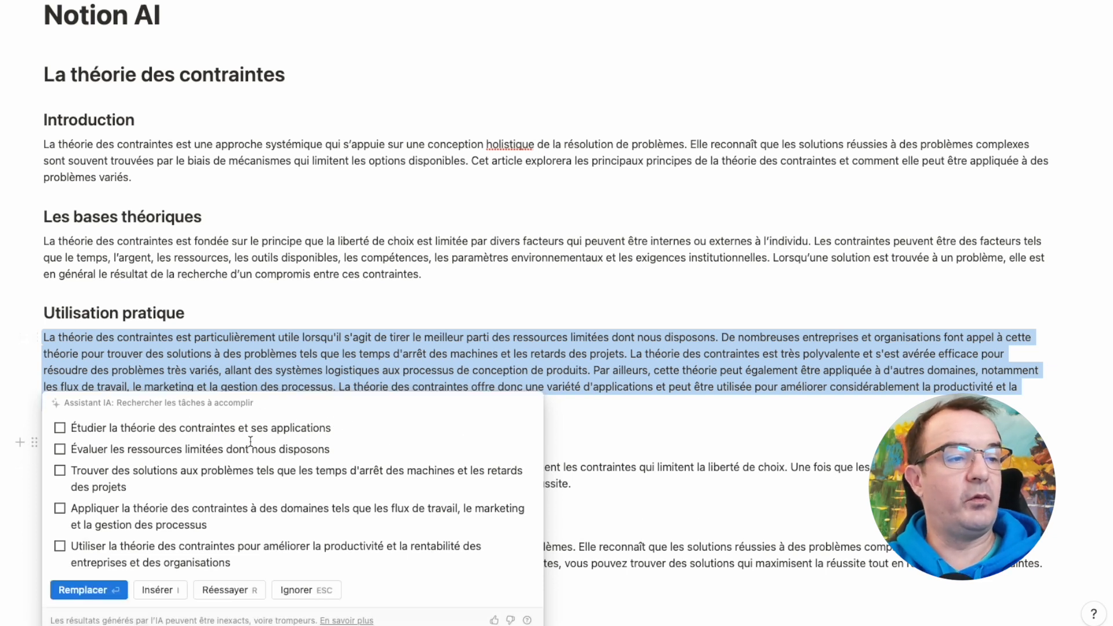
click(156, 590)
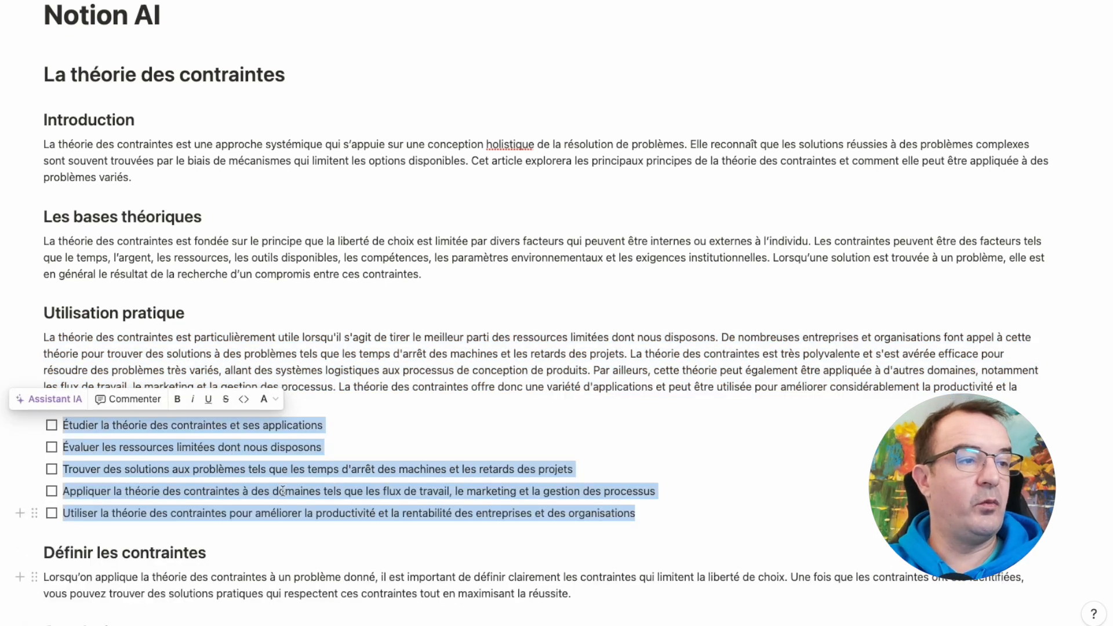
click(415, 377)
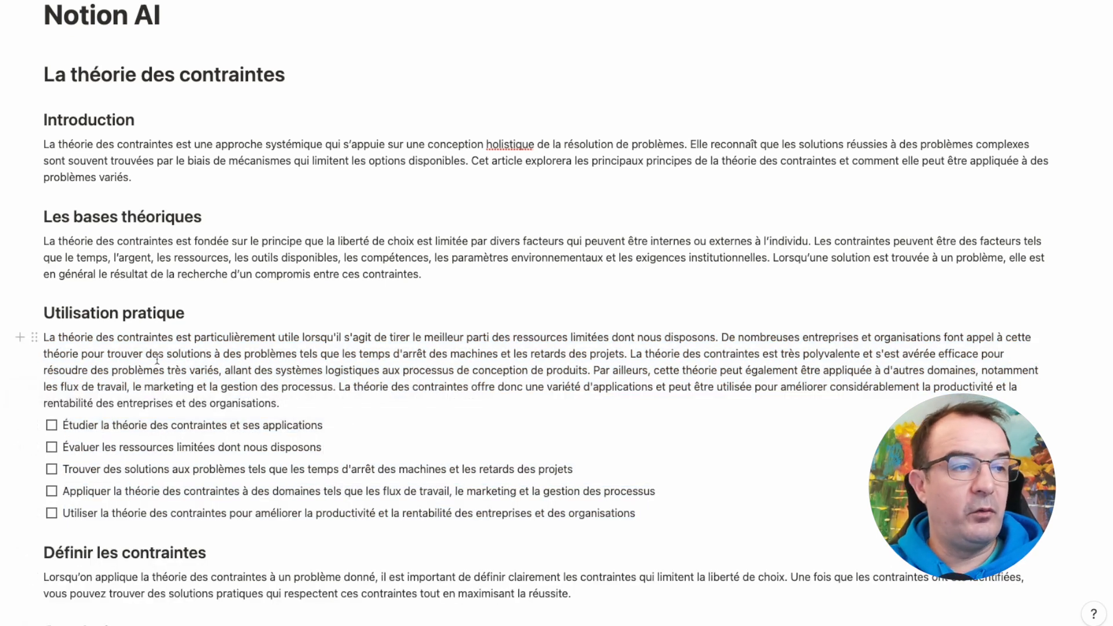
- Delete the whole blog article and its task list from the Notion AI page
scroll(319, 429, down, 5)
scroll(463, 371, up, 5)
scroll(616, 315, down, 2)
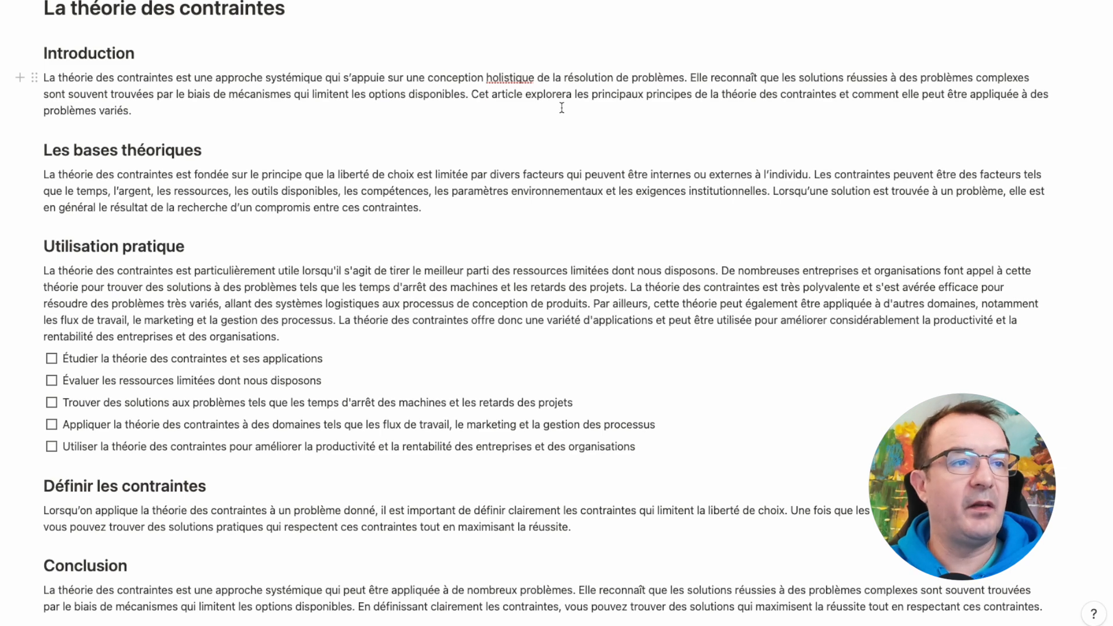
drag(46, 175, 411, 206)
key(ctrl+a)
scroll(487, 410, down, 4)
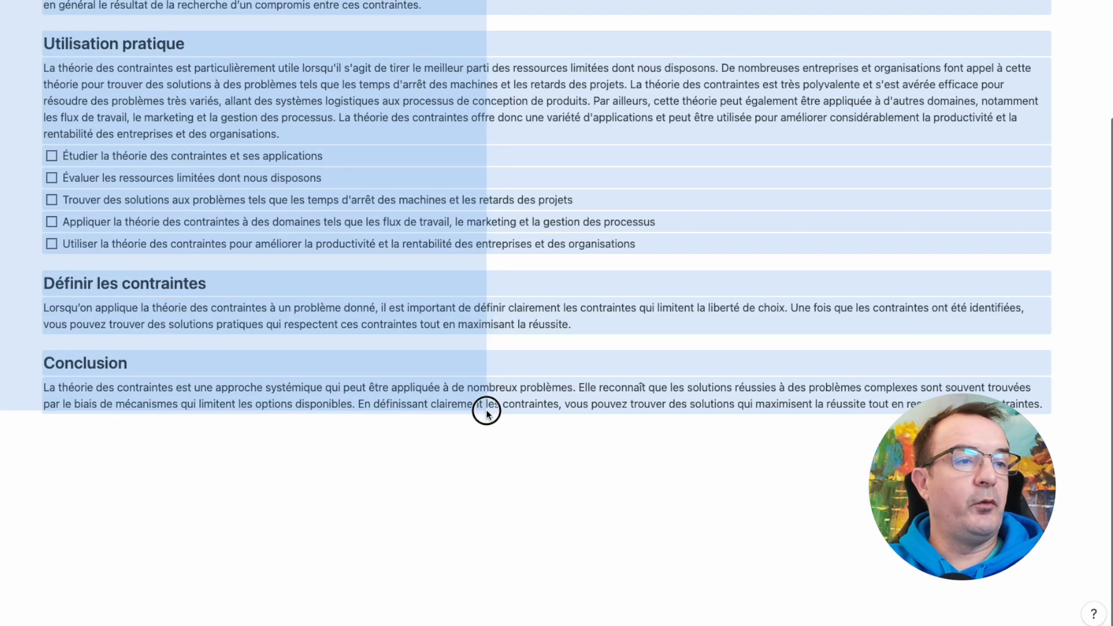
key(BackSpace)
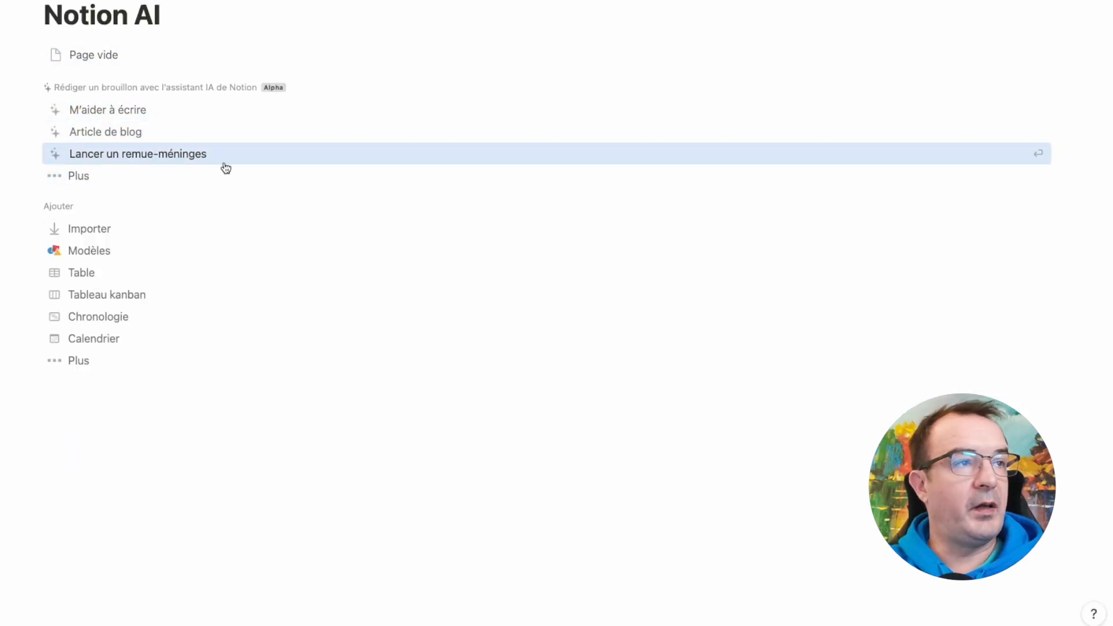
- Brainstorm with the AI on "Idée de nom de société pour une entreprise de marketing dans le digital", retry it and discard the ideas
click(62, 183)
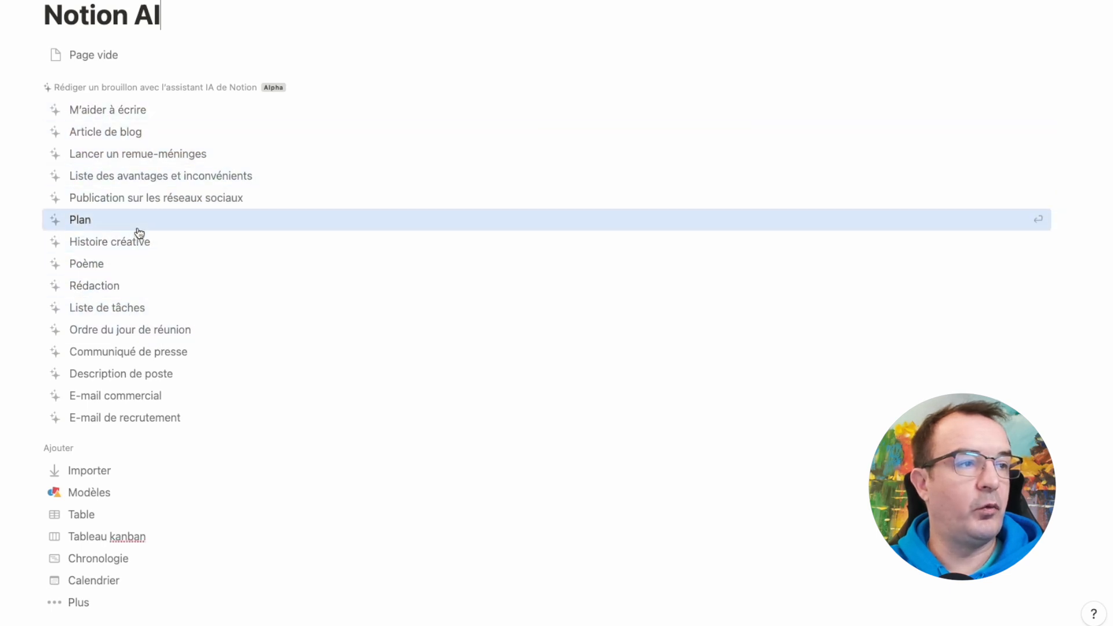
click(110, 154)
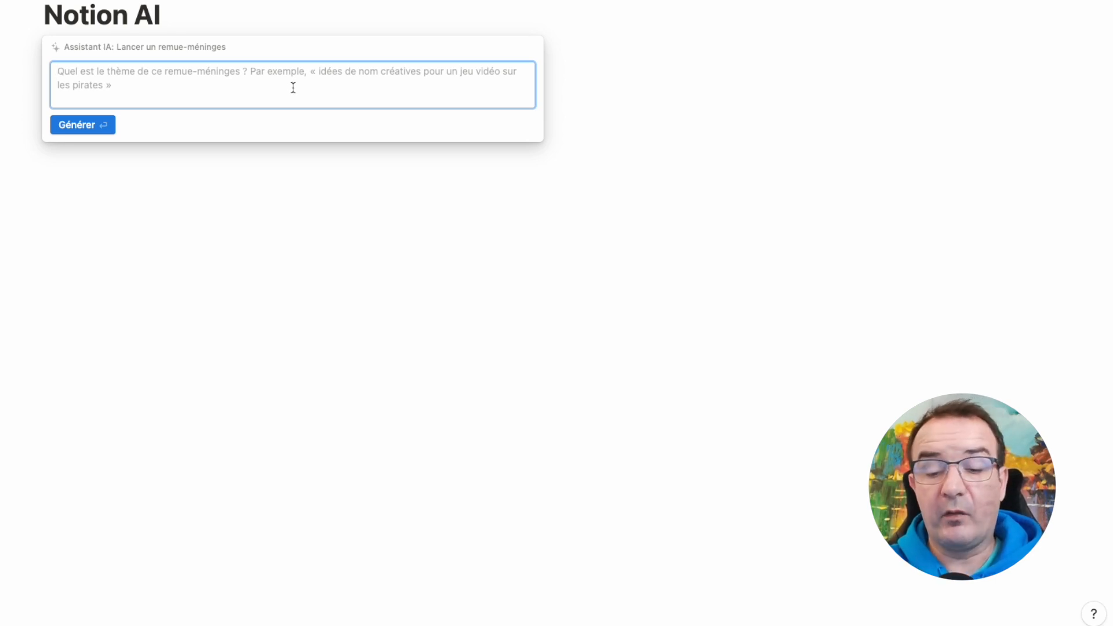
text(Idée)
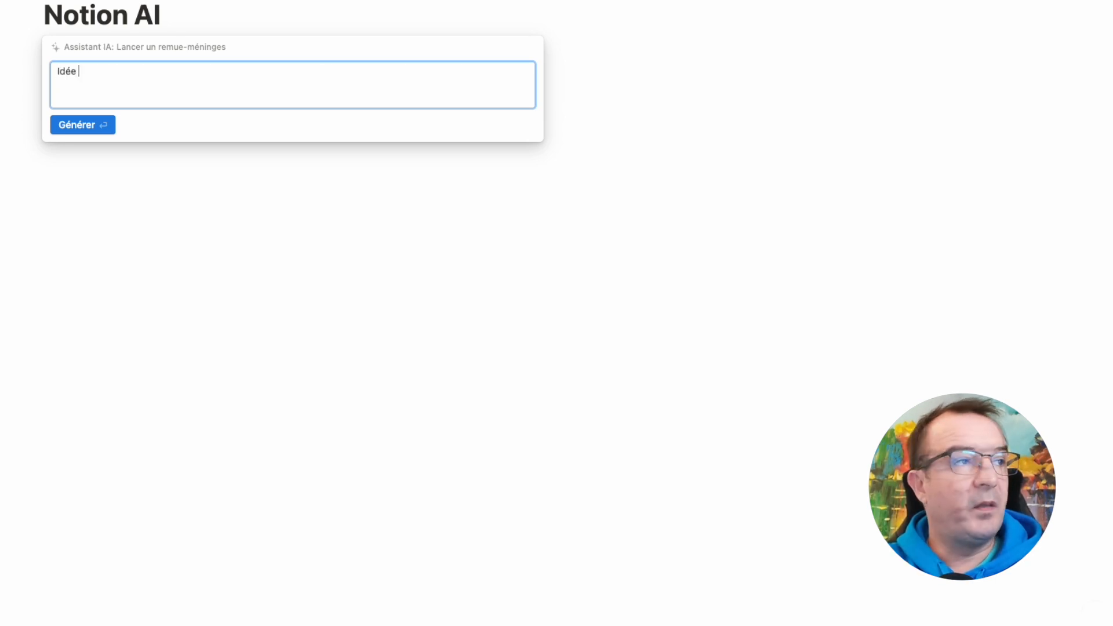
text( de nom de société pour une entreprise de marketing dans le digital)
key(Return)
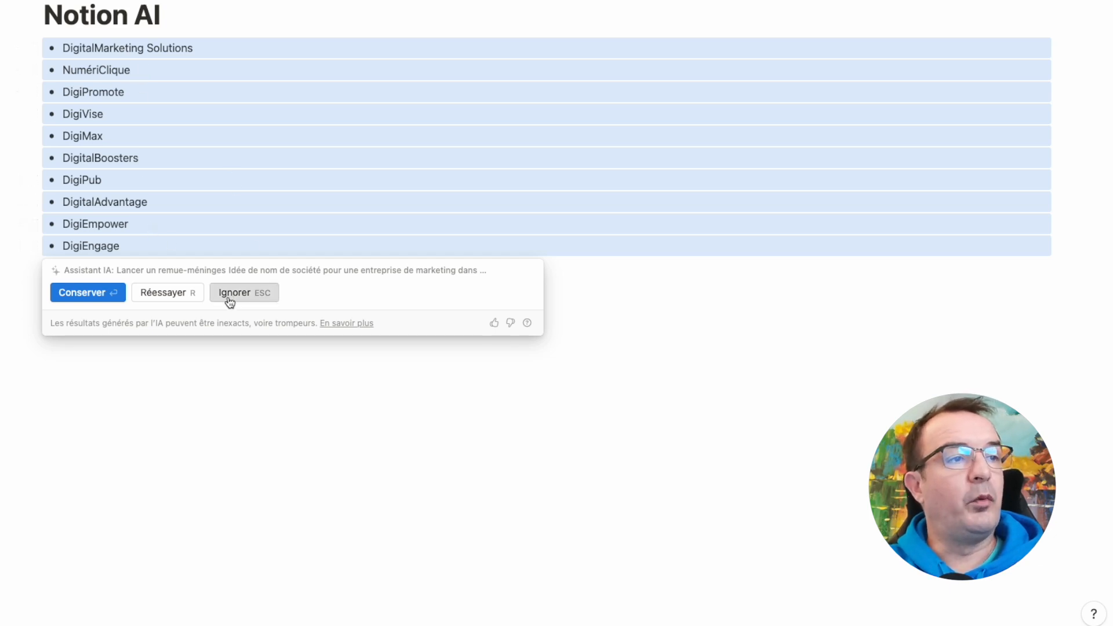
click(166, 292)
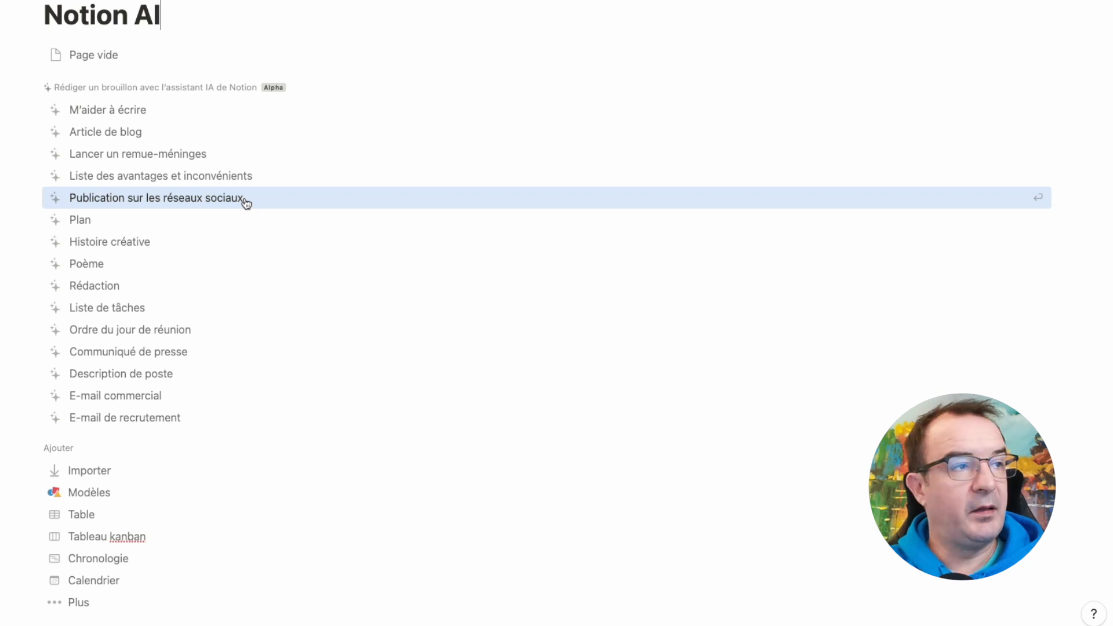
- Generate an AI outline (Plan) on "Processus de gestion de problèmes" and discard it
click(94, 224)
text(Proce)
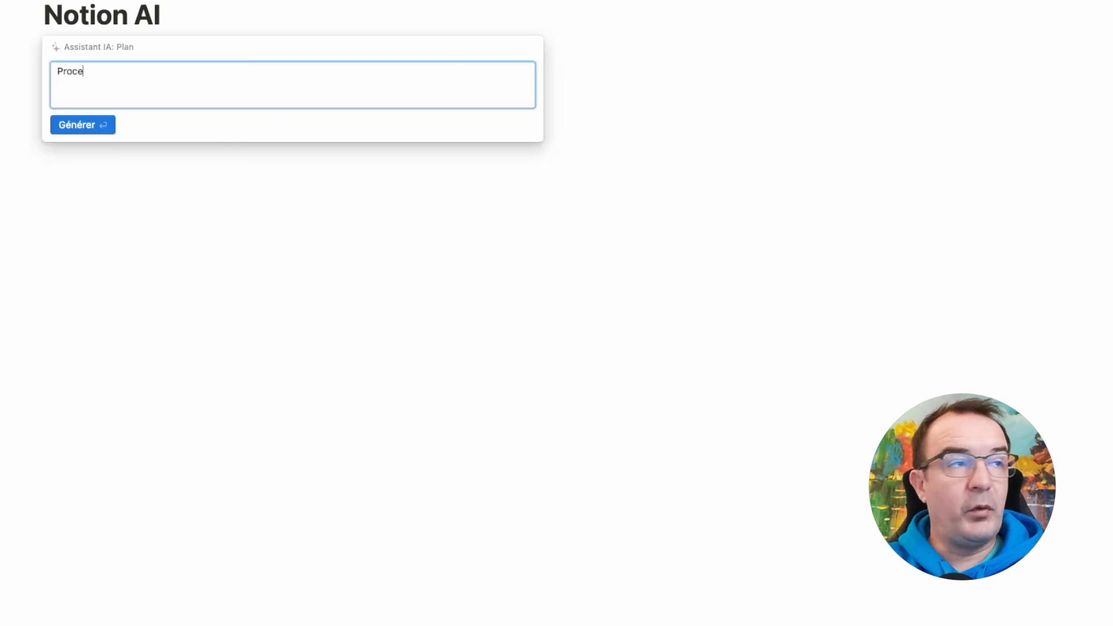
text(ssus de gestion de problèmes)
key(Return)
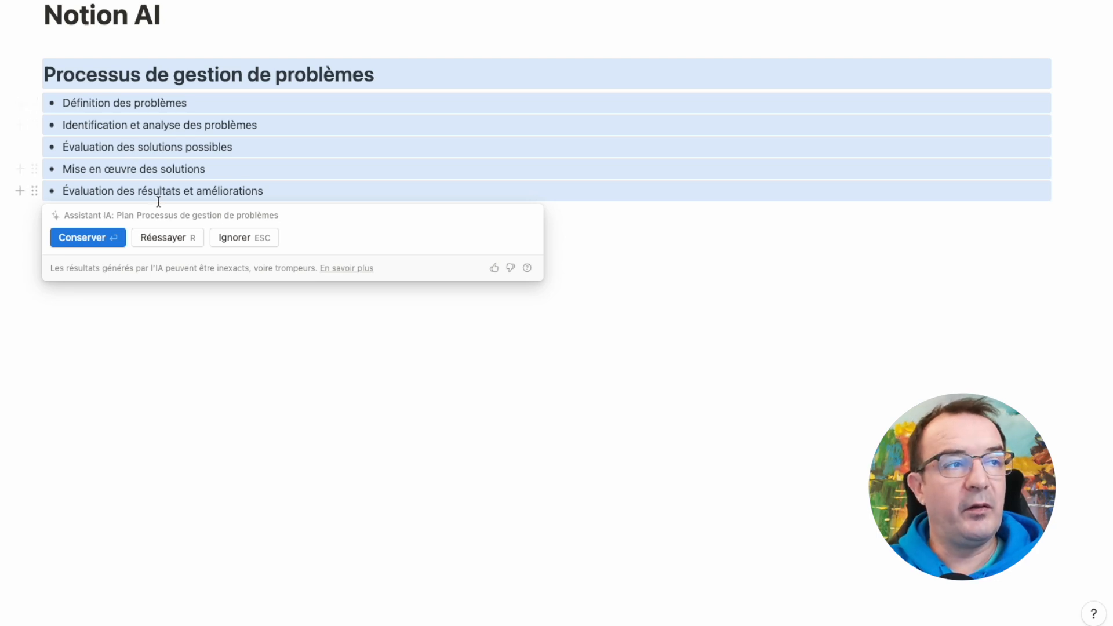
key(Escape)
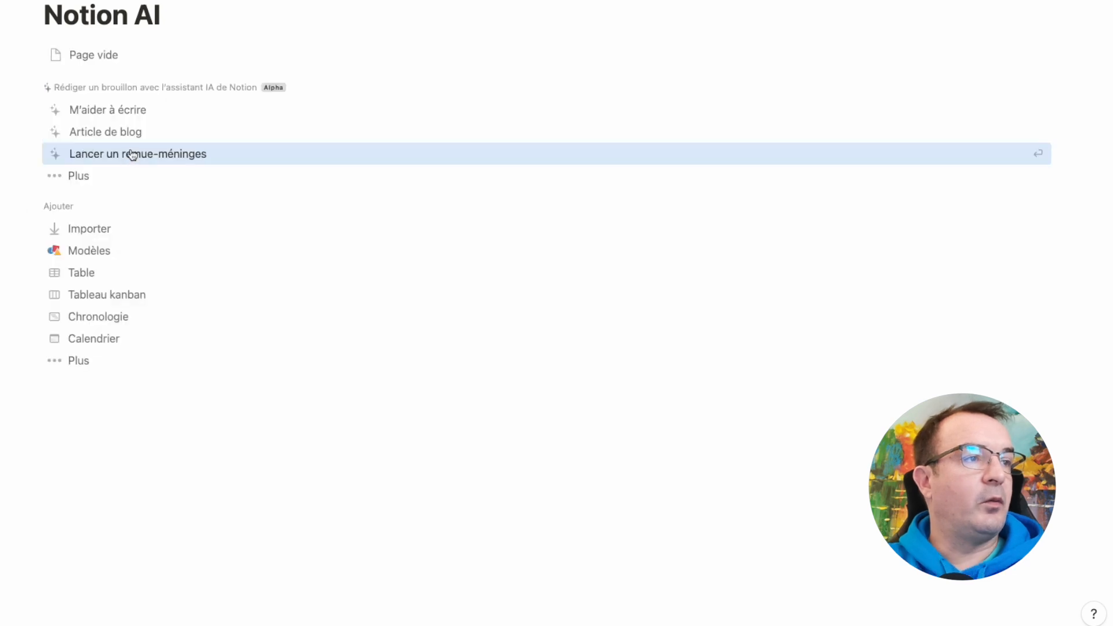
- Generate an AI creative story (Histoire créative) about a character who went skiing and met a magician, and discard it
click(84, 180)
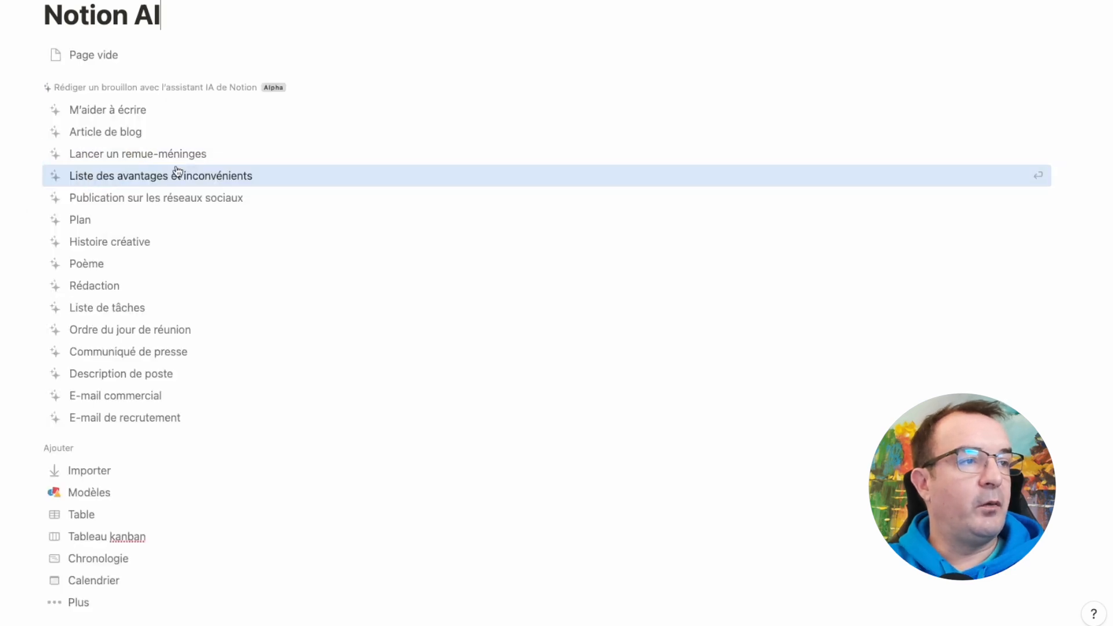
click(99, 254)
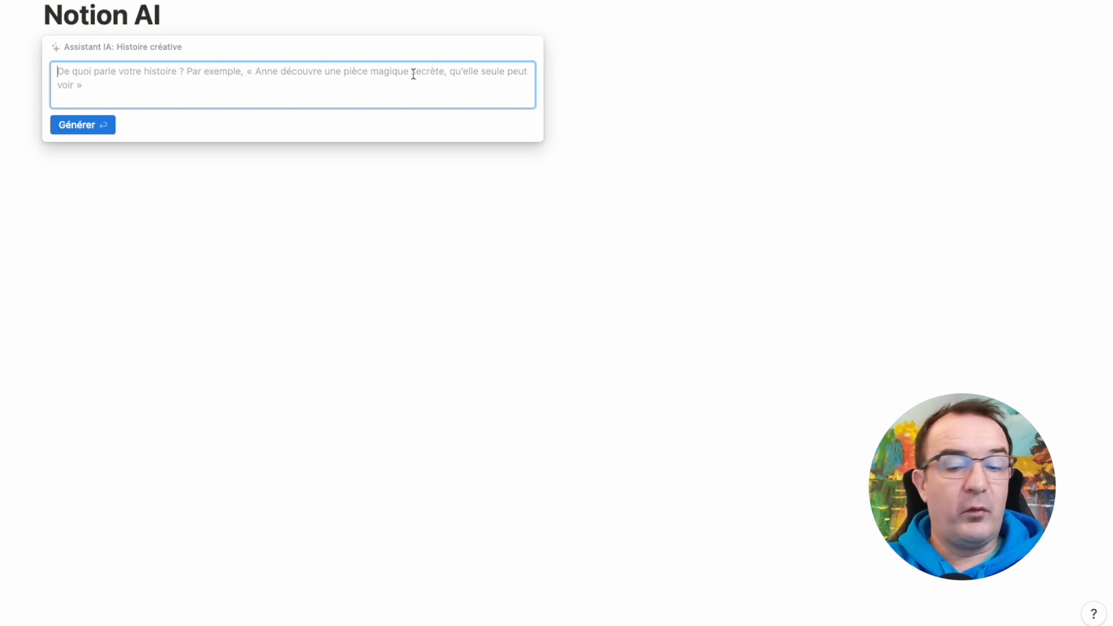
text(Julie a été au ski et a rencontré un magicien)
key(Return)
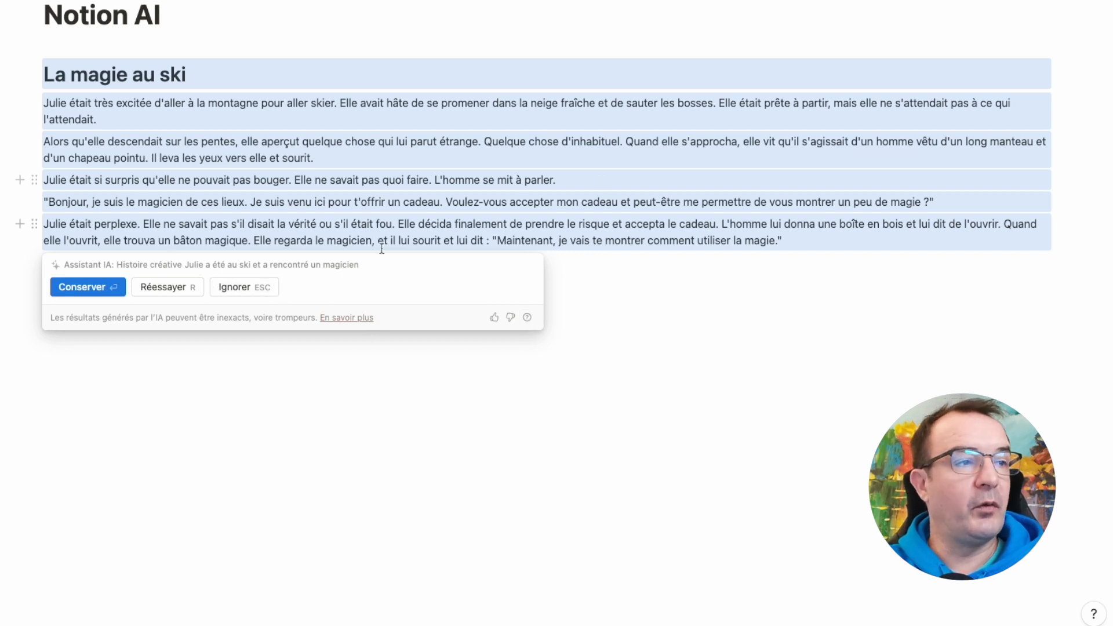
click(237, 287)
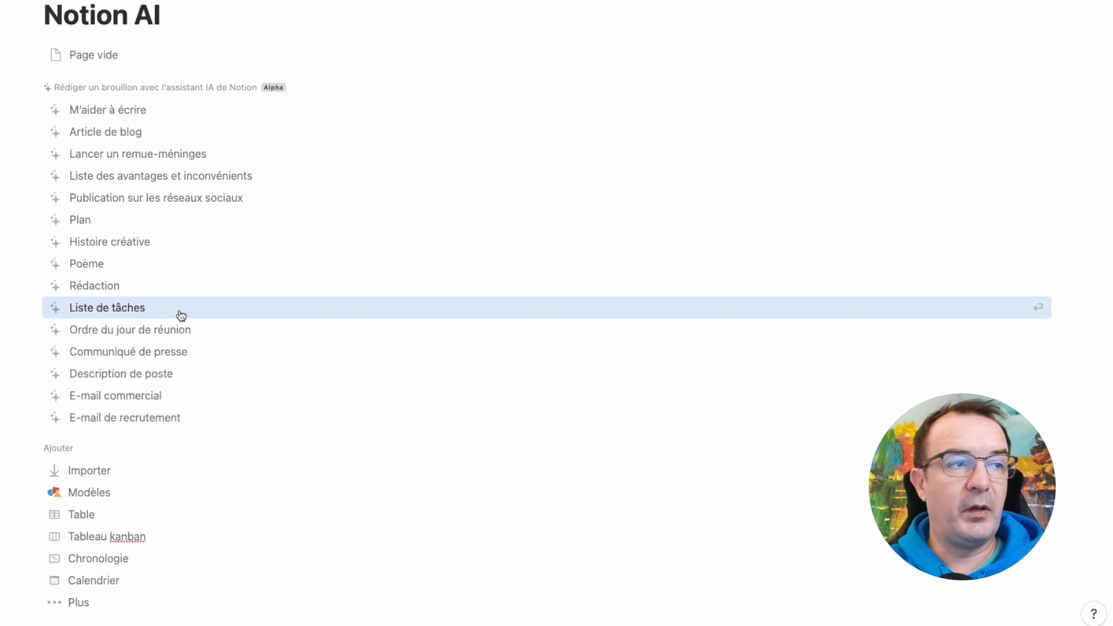
- Generate an AI meeting agenda (Ordre du jour de réunion) for "Réunion pour trouver la stratégie commerciale 2023" and discard it
click(174, 330)
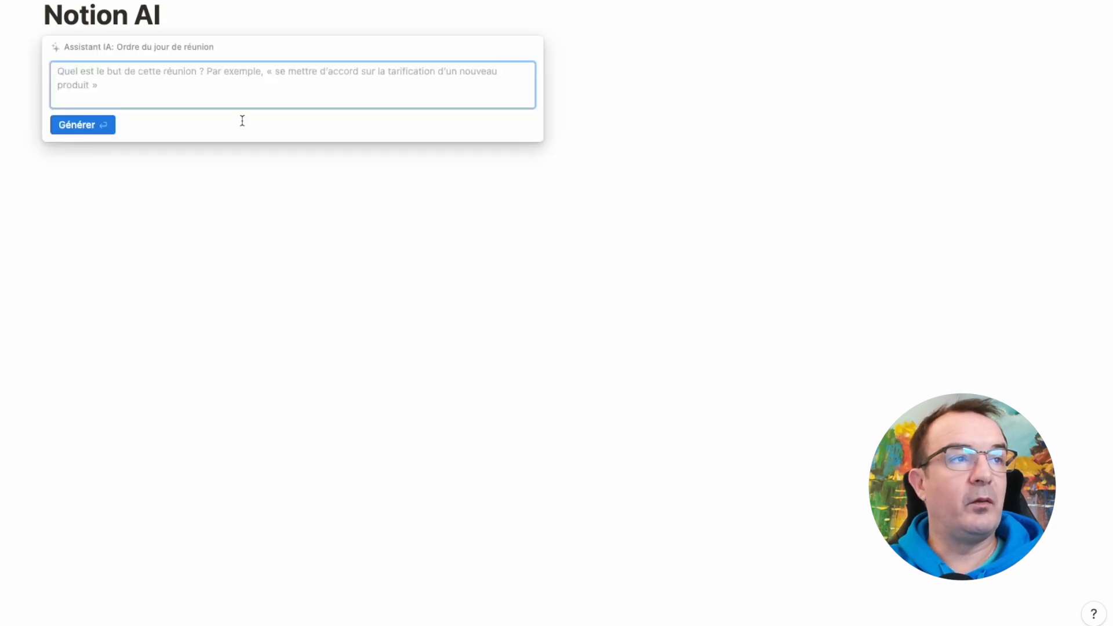
text(Réunion pour trouver la stratégie commerciale 2102)
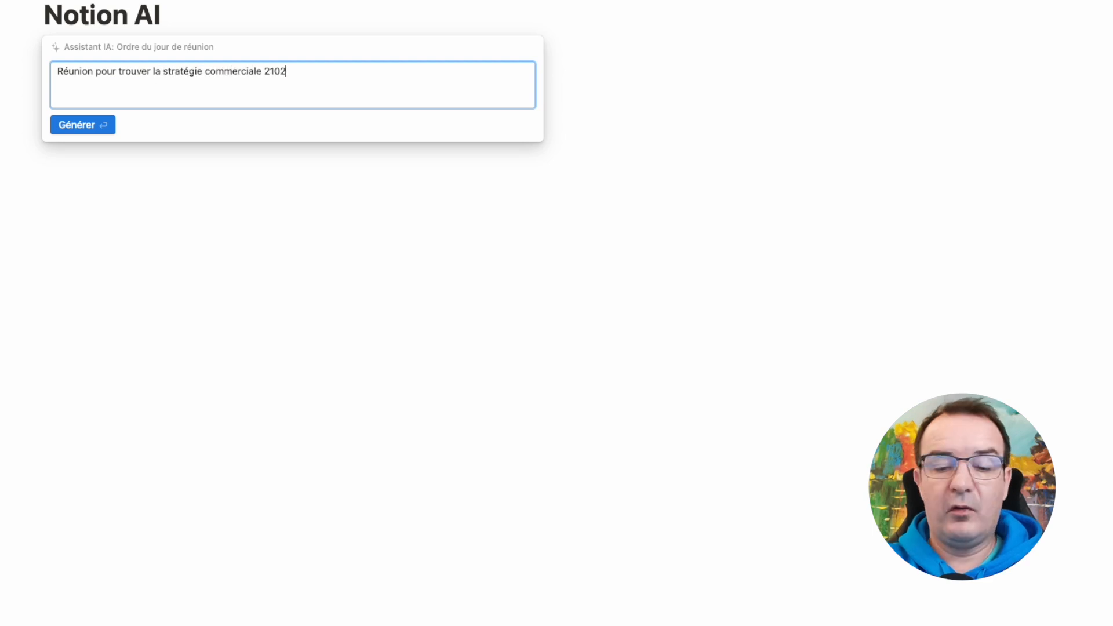
text(3)
key(Return)
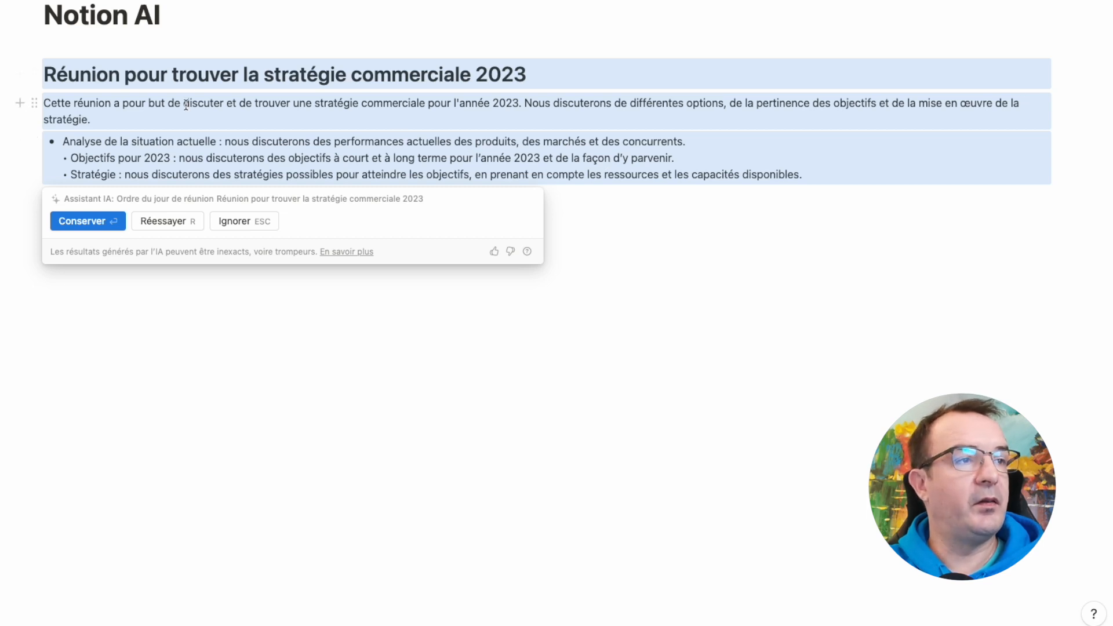
click(239, 222)
- Generate an AI recruitment email (E-mail de recrutement) for "Ingénieur de développement Java dans le domaine de l'assurance", keep it, and delete it from the page
click(186, 184)
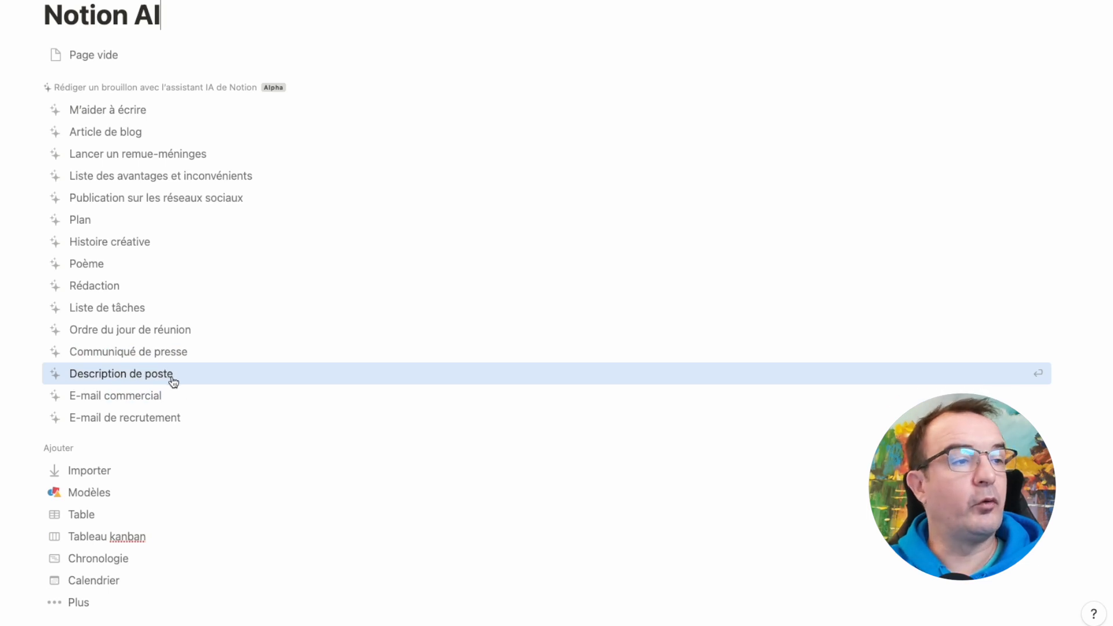
click(163, 418)
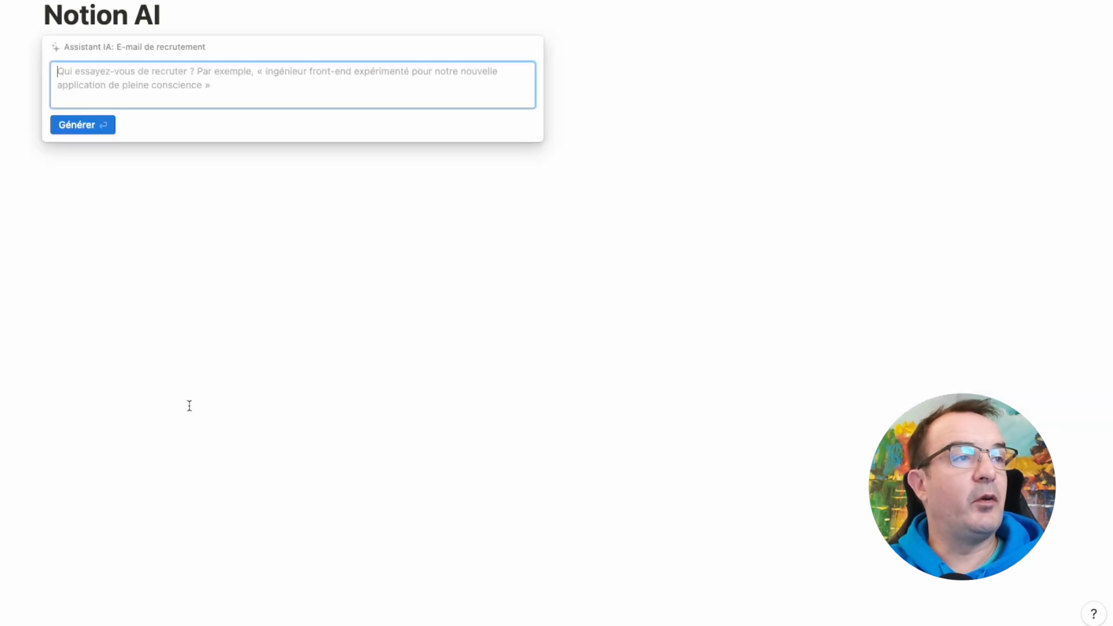
text(Ingénieur)
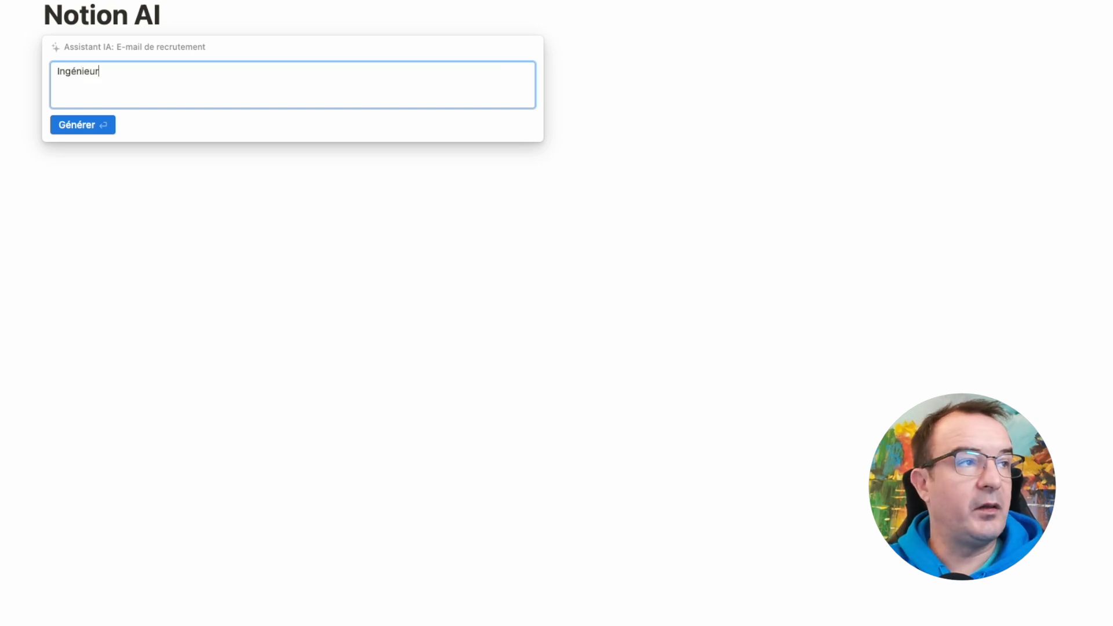
text( de développement Java dans le domaine de l'assurance)
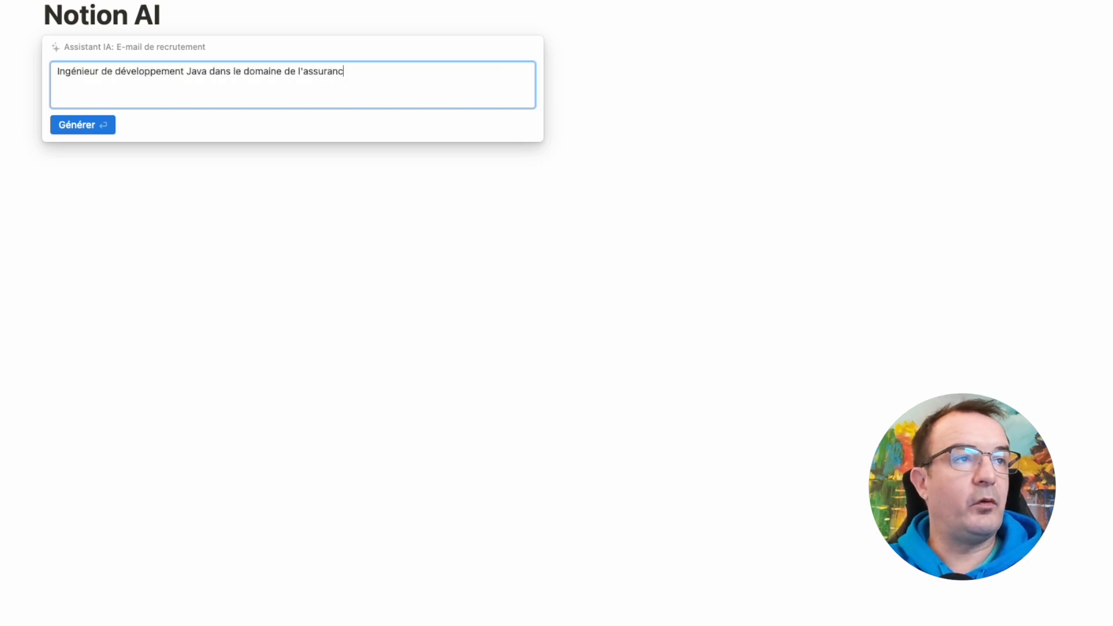
key(Return)
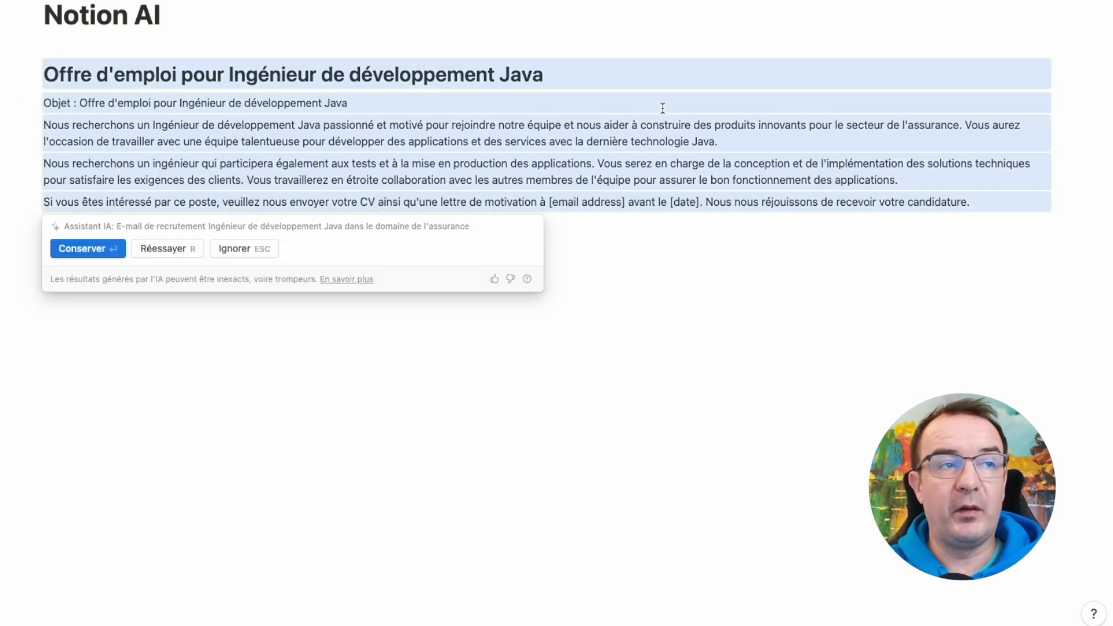
key(Return)
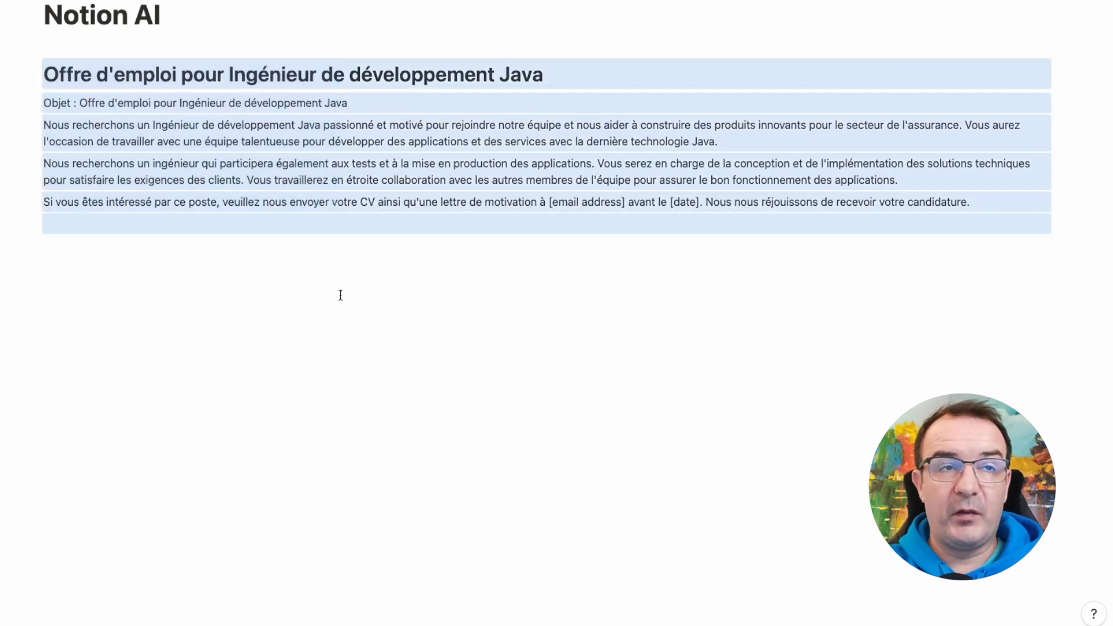
key(BackSpace)
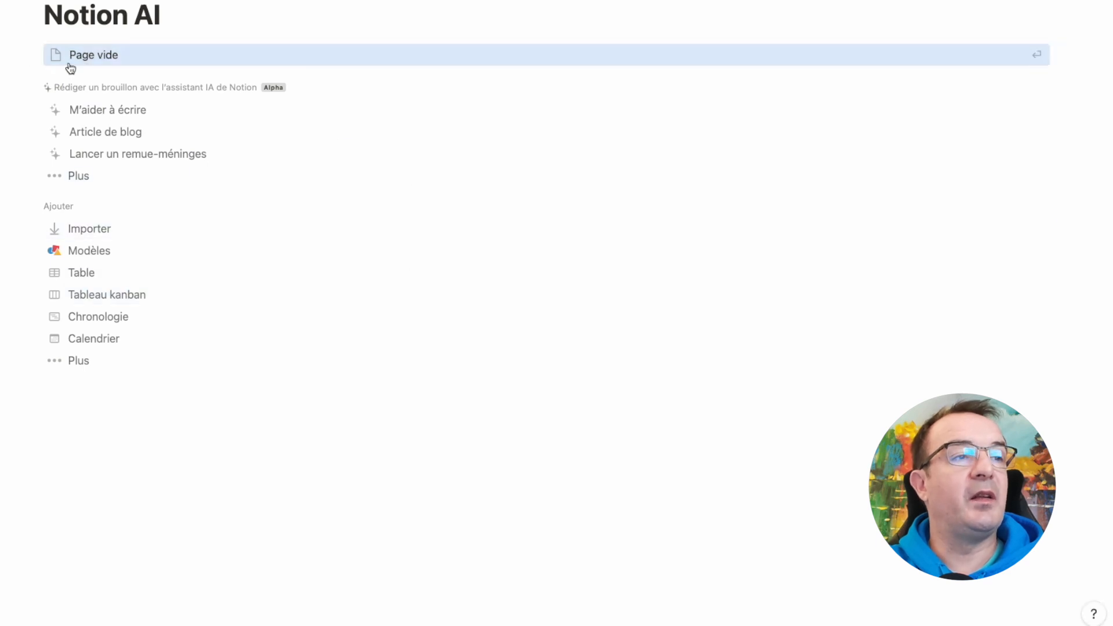
- Start an empty page and paste the two English paragraphs about preparing for a performance review
click(108, 62)
key(ctrl+z)
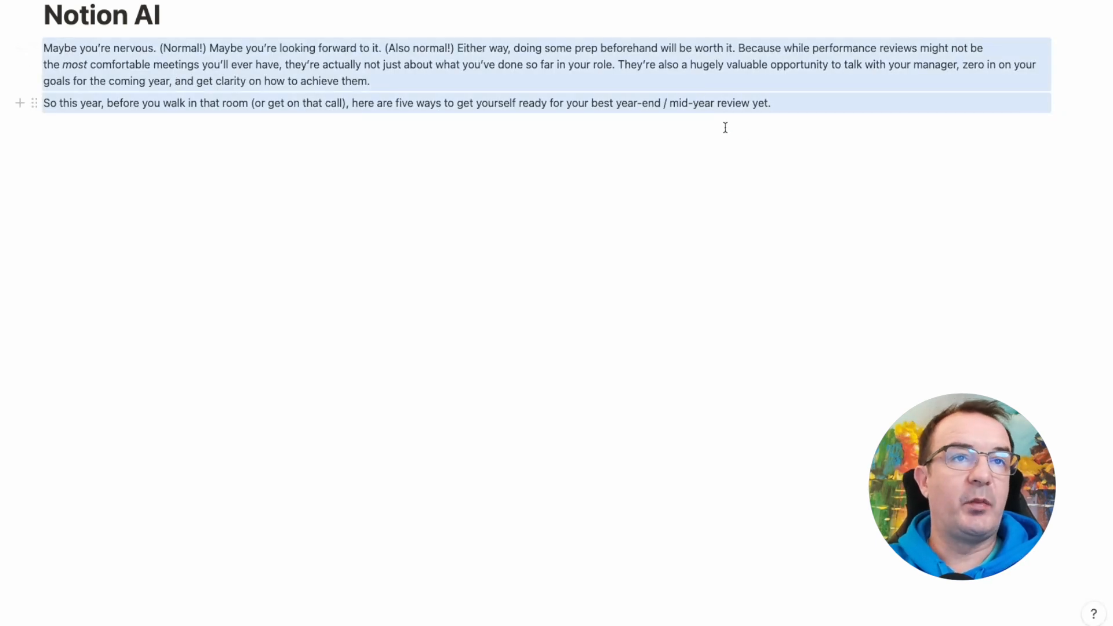
click(426, 186)
- Translate both English paragraphs into French with the AI assistant and replace the original text with the translation
drag(47, 48, 773, 104)
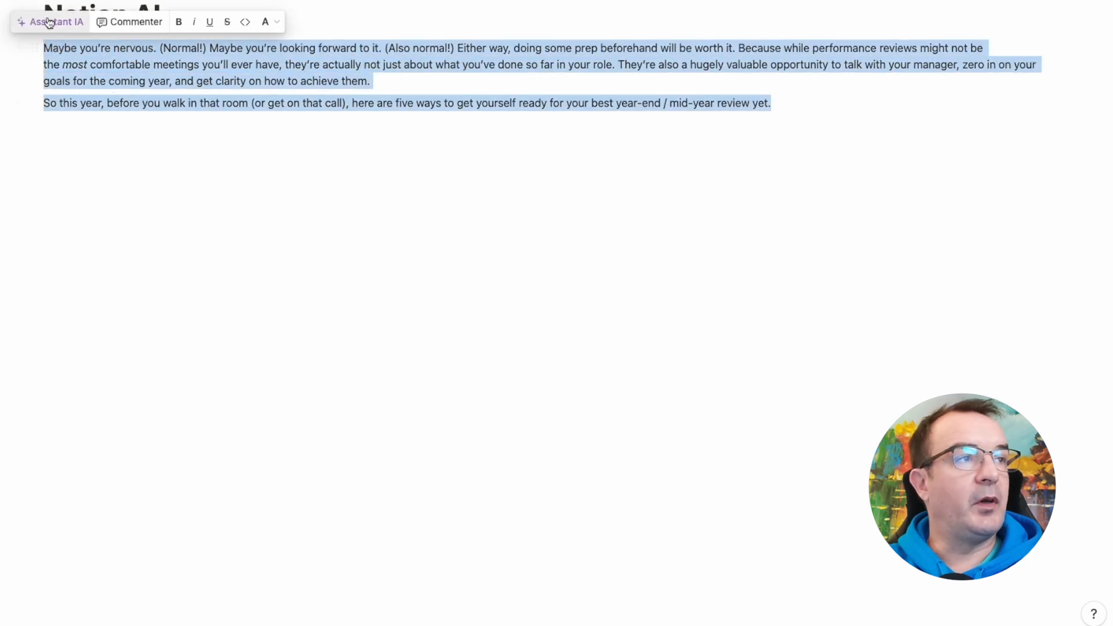
click(72, 25)
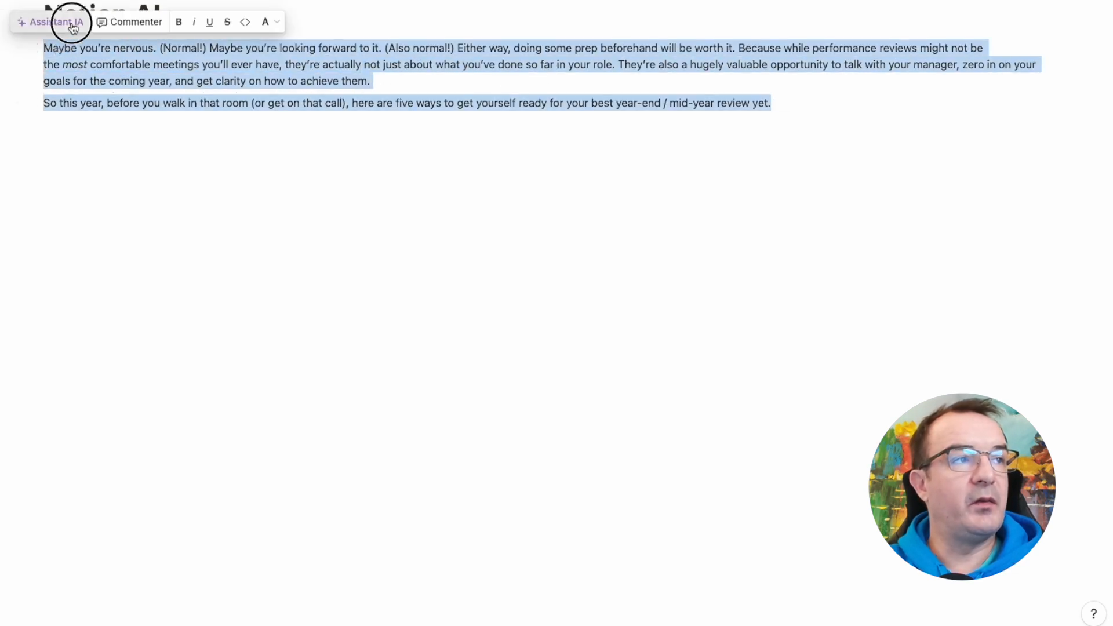
mouse_move(519, 236)
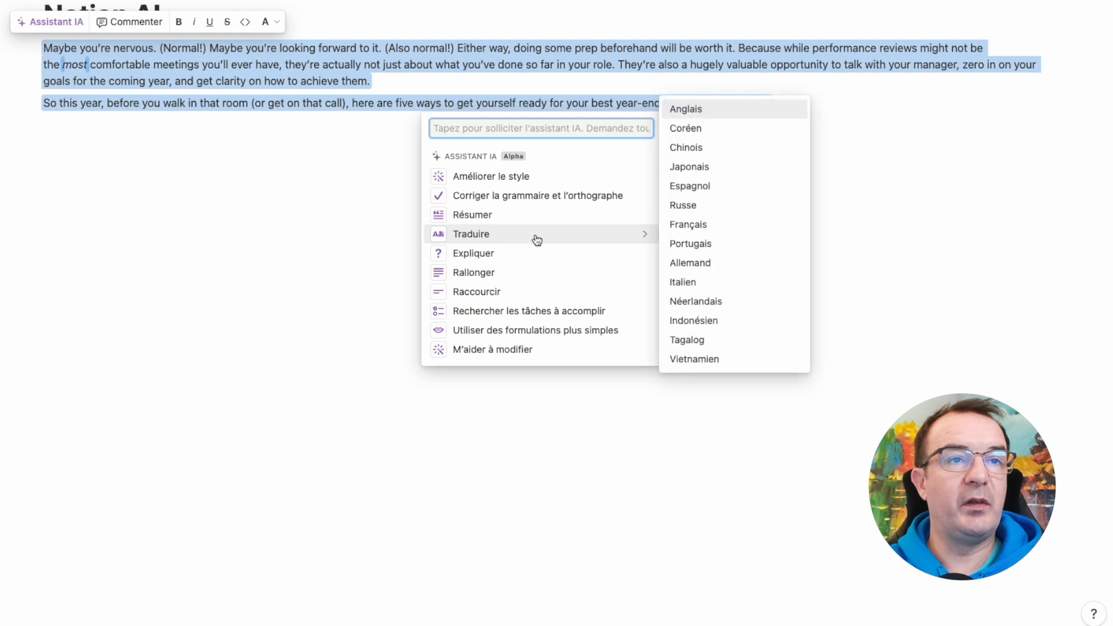
click(729, 228)
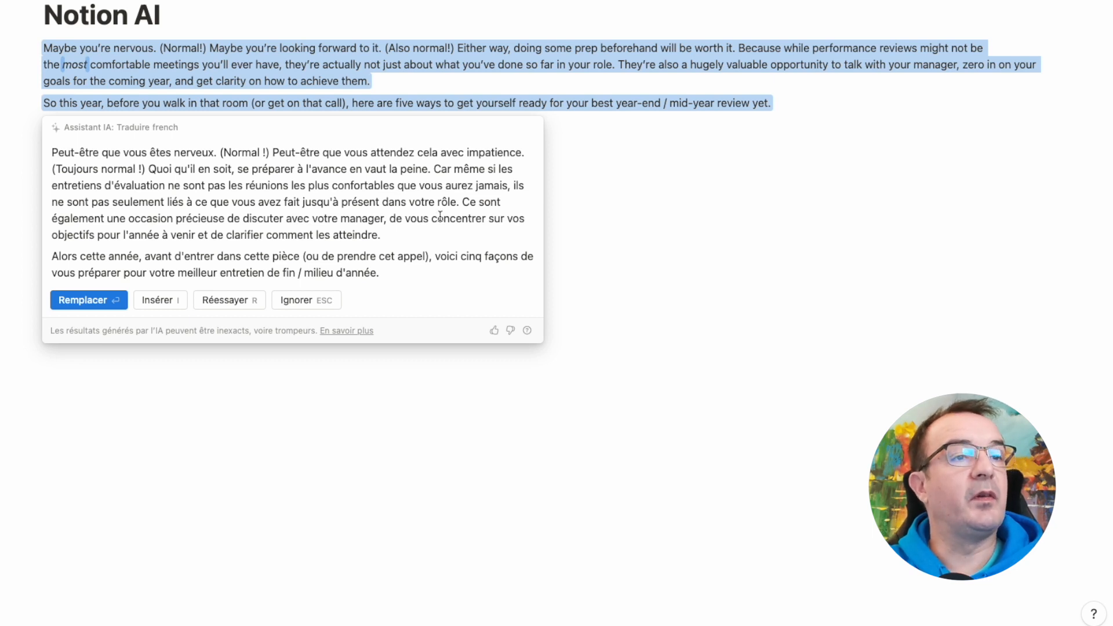
click(91, 300)
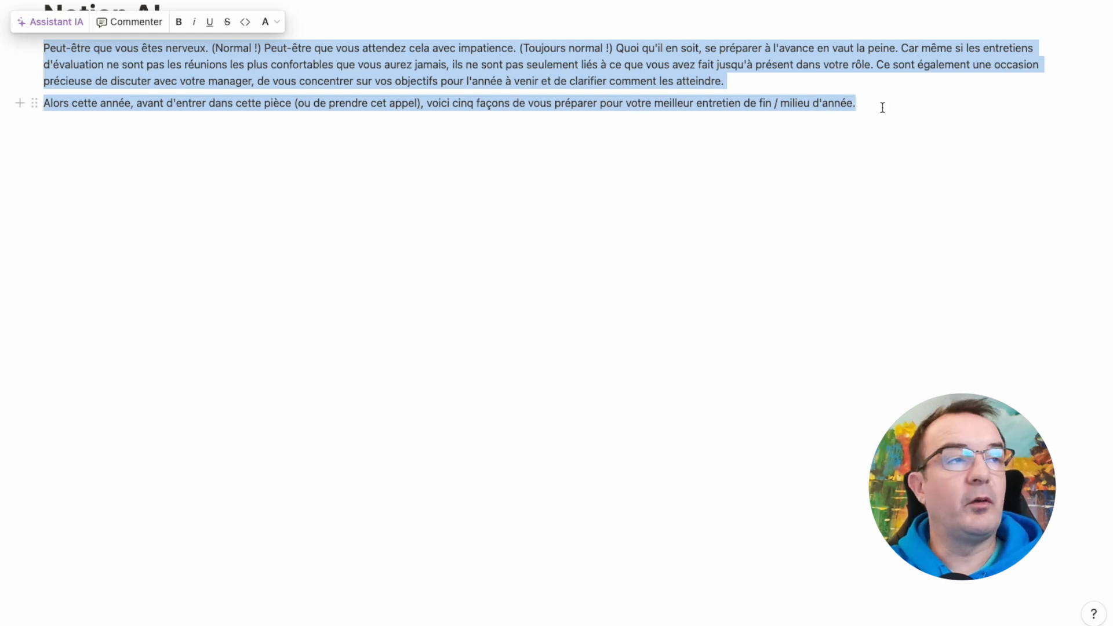
- Improve the style of the two French paragraphs with the AI assistant (Améliorer le style) and replace them with the result
click(58, 21)
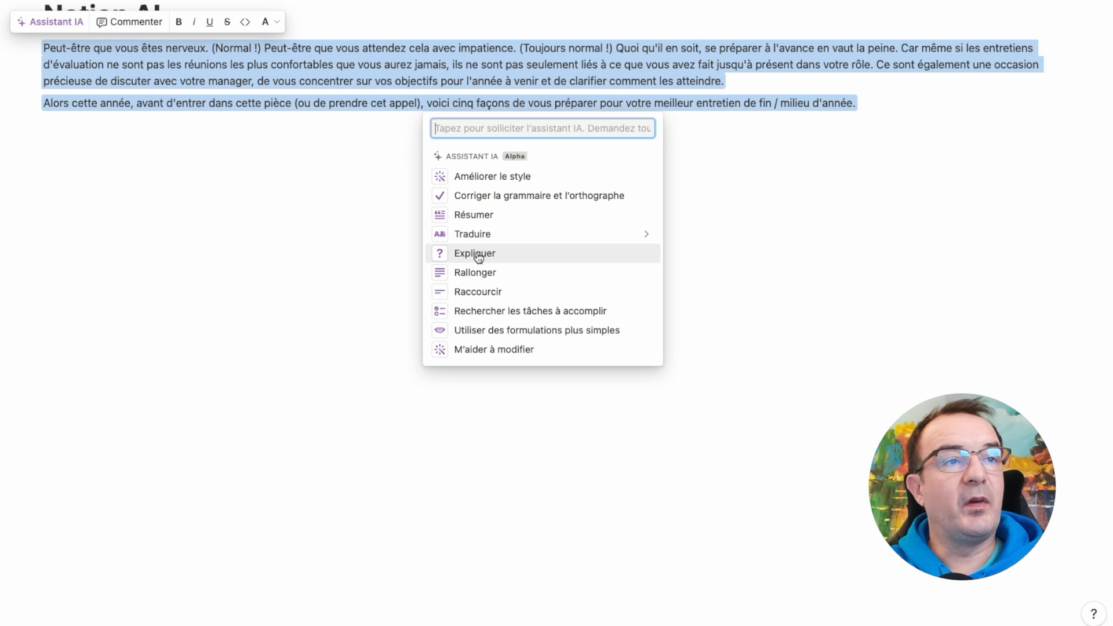
click(482, 177)
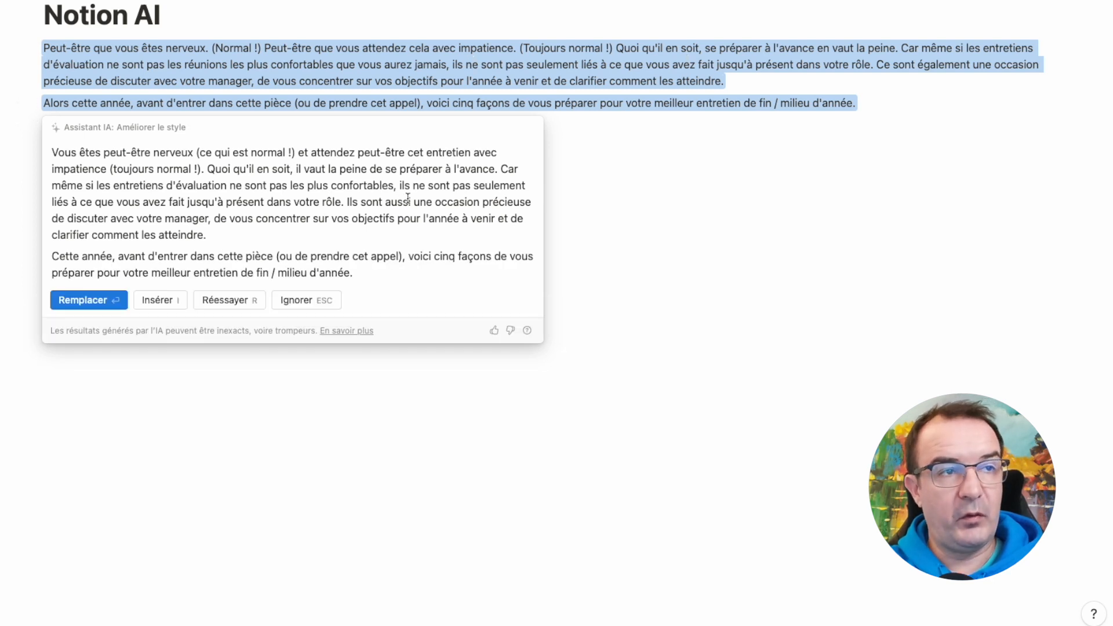
click(93, 300)
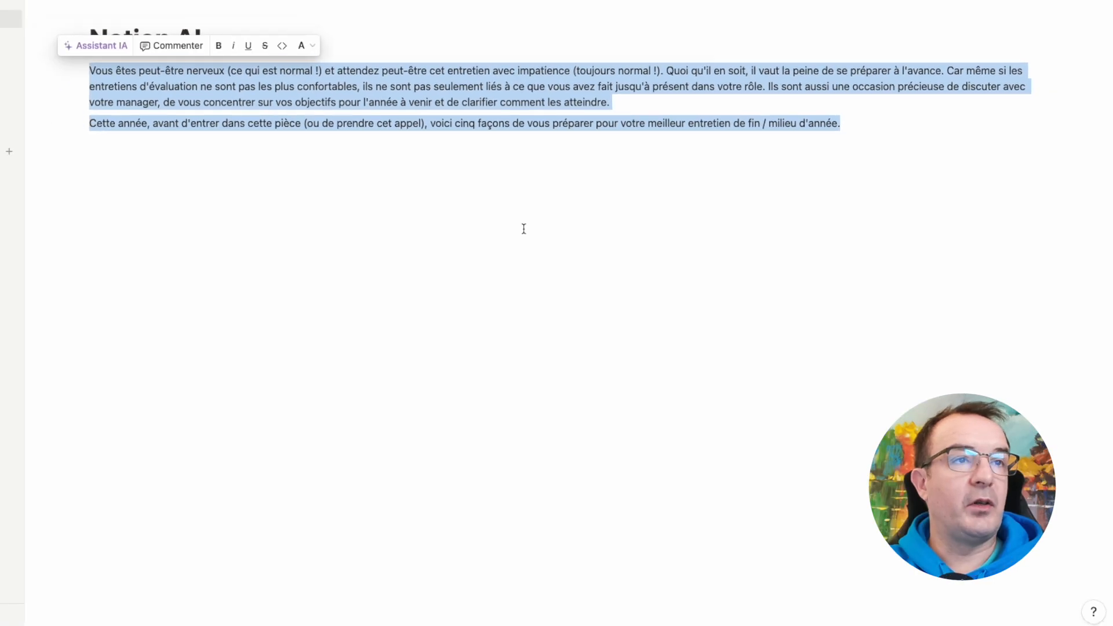